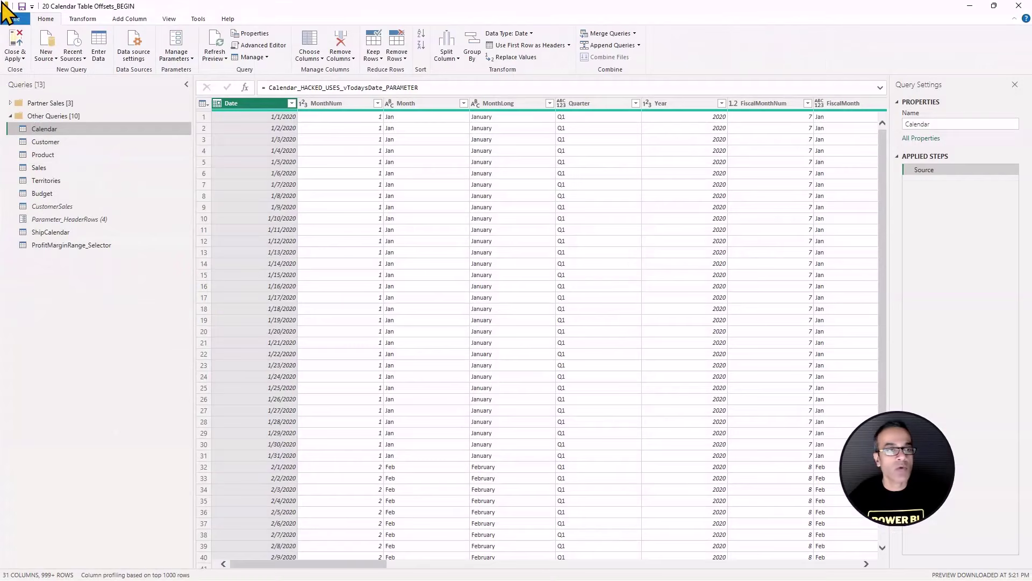
- Apply the Calendar query changes and inspect the Calendar–Sales relationship in Model view
click(15, 46)
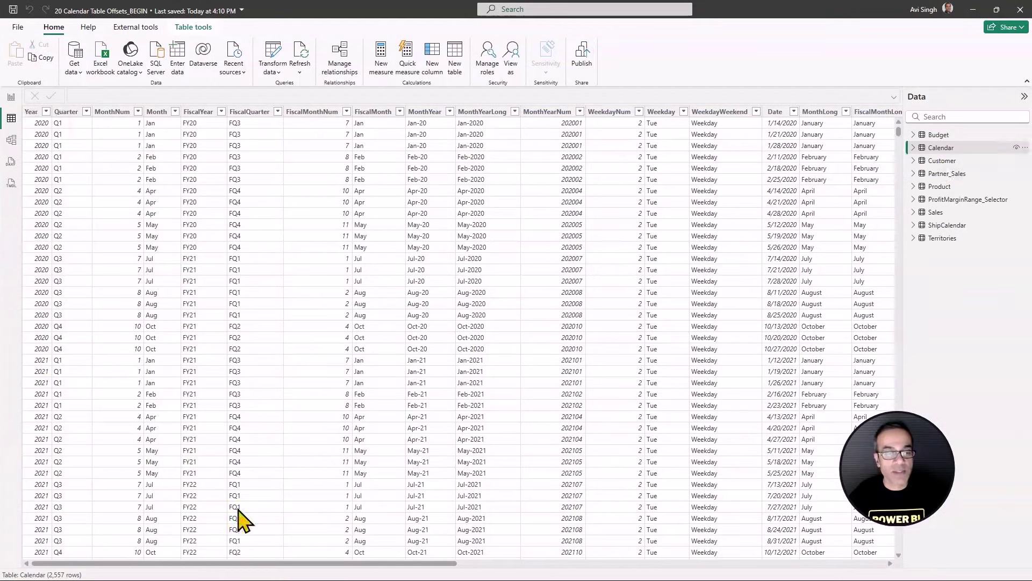
drag(235, 563, 214, 570)
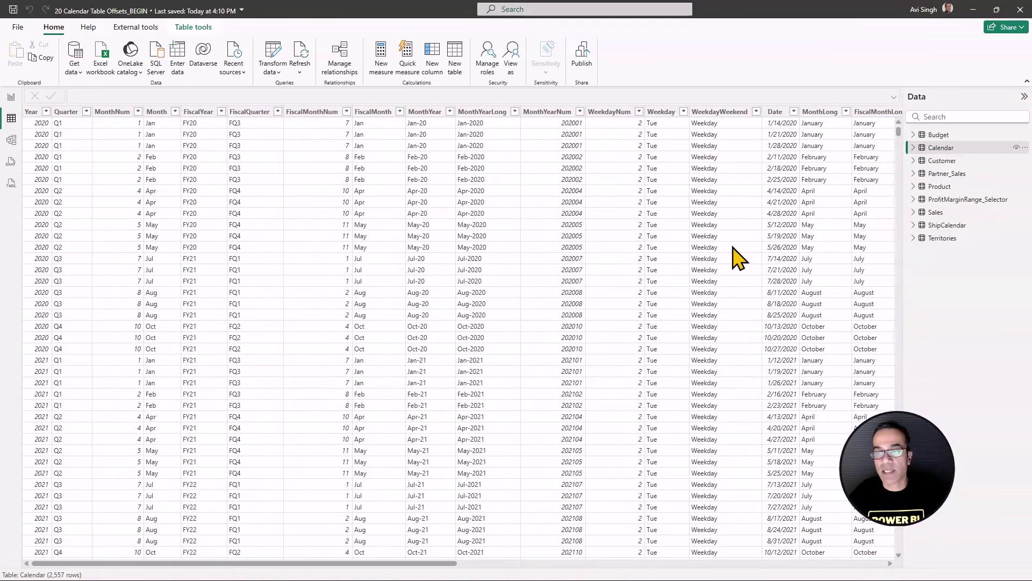
click(15, 145)
scroll(650, 177, up, 3)
click(656, 150)
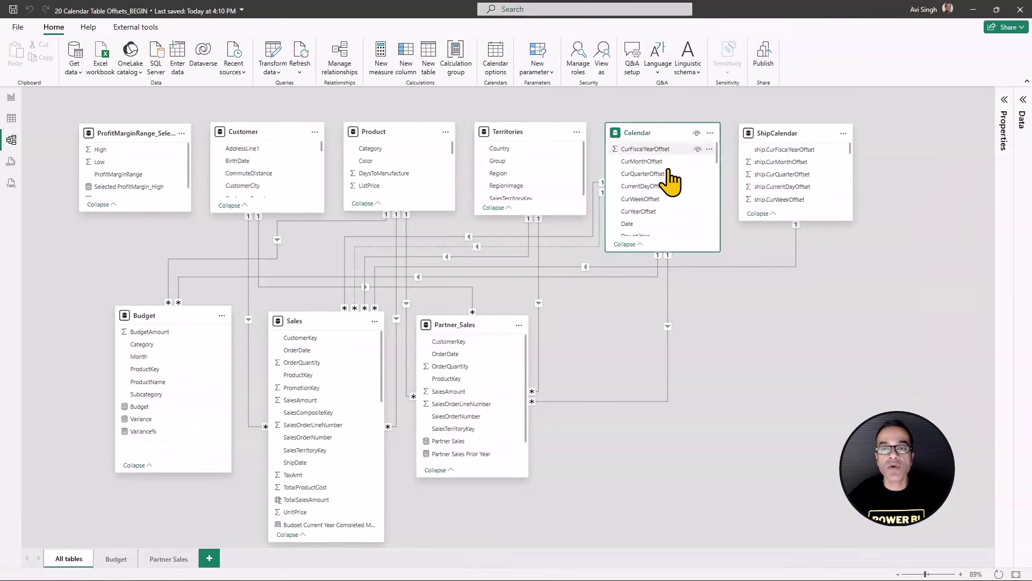
click(595, 237)
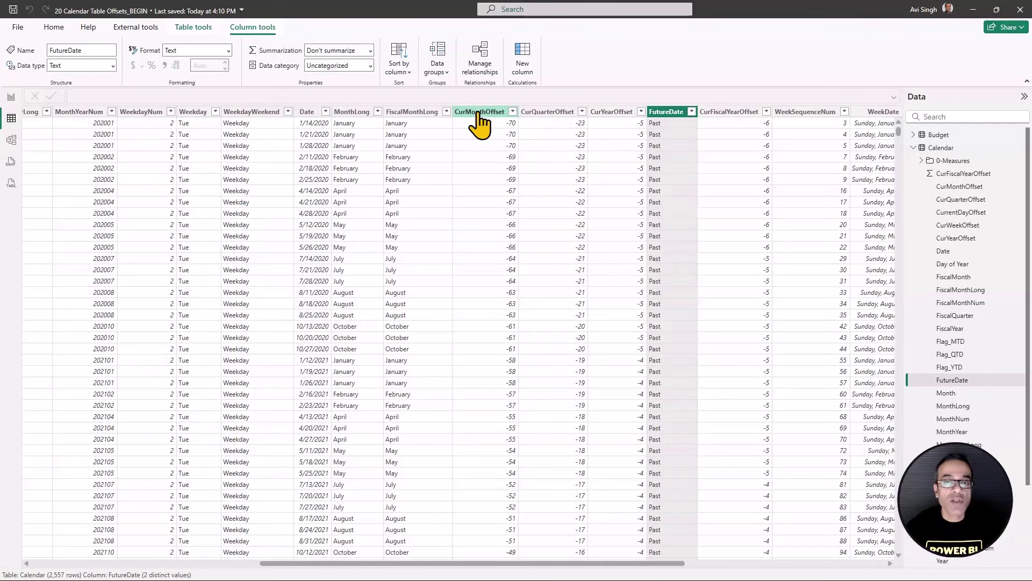
- Review the CurMonthOffset, CurQuarterOffset and CurYearOffset columns, then go to the report pages
click(480, 112)
click(537, 111)
click(599, 112)
click(11, 97)
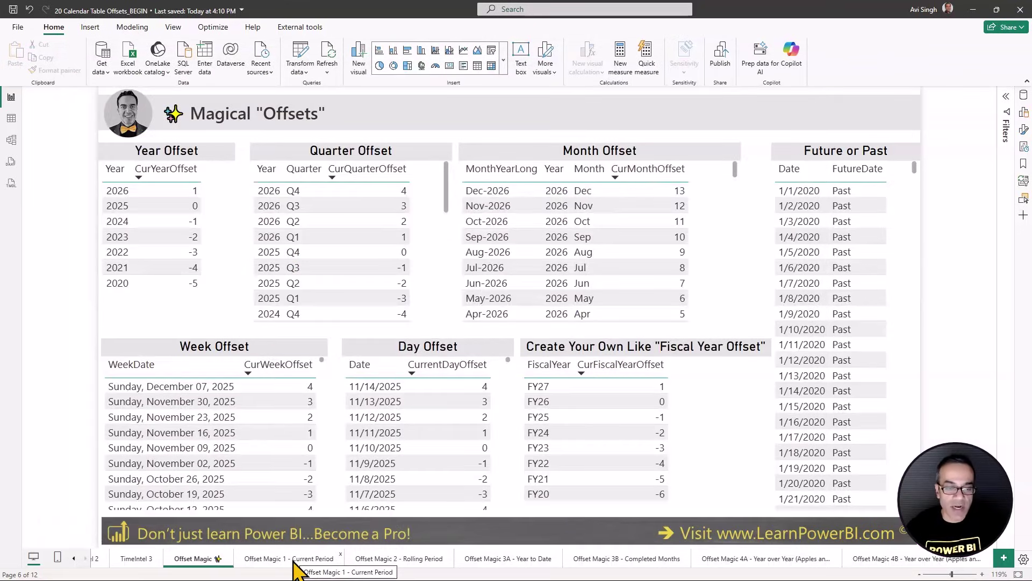
- Review the Offset Magic 1 and 2 pages with their page filters expanded
click(294, 562)
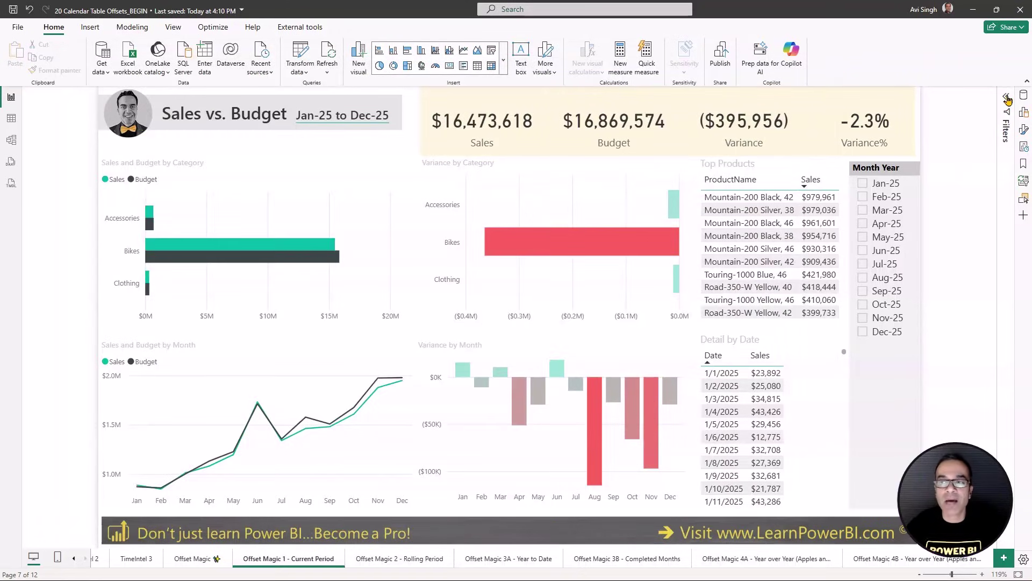
click(1009, 97)
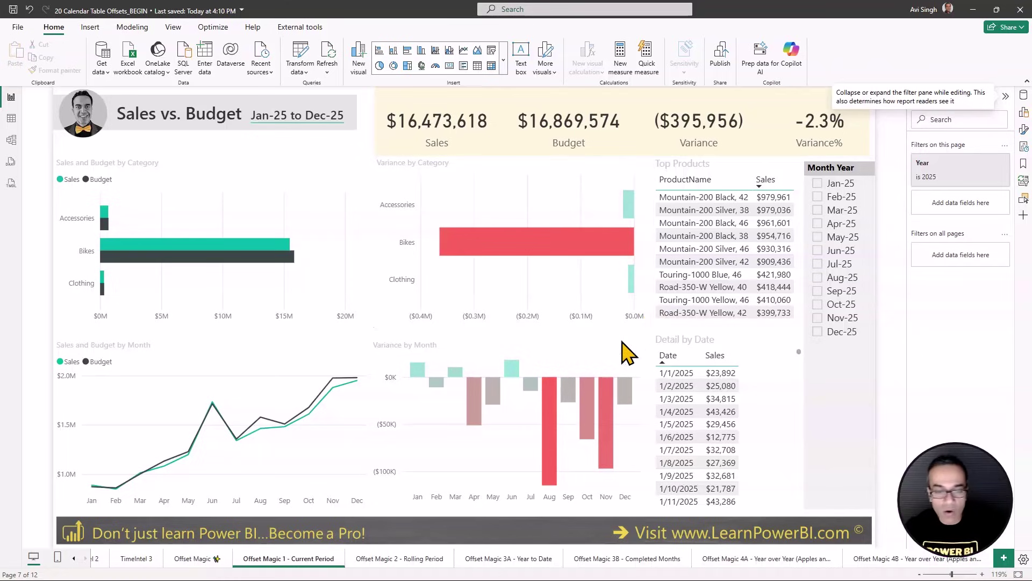
click(423, 559)
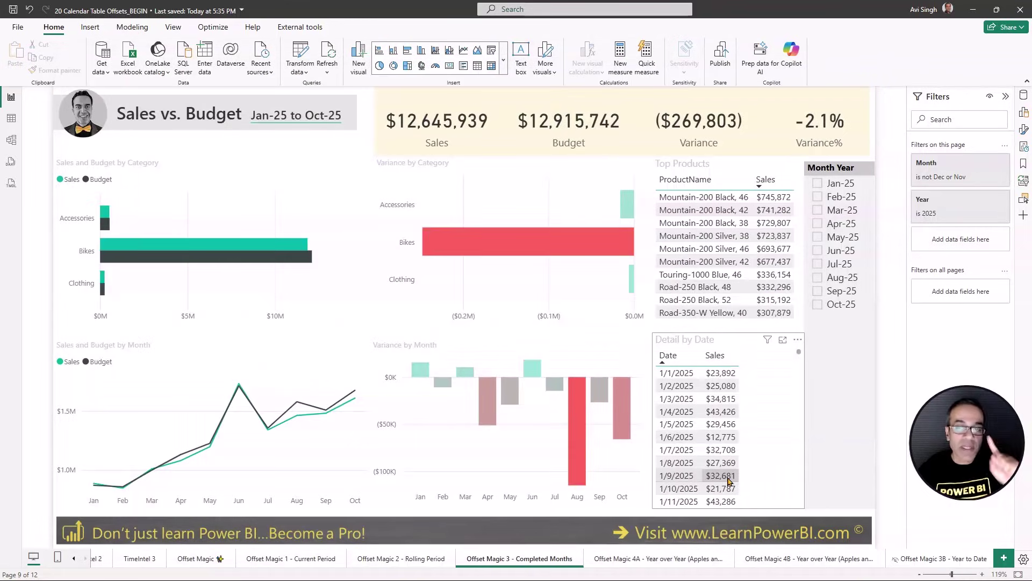
- Cross out the Month and Year page filters, then open the Offset Magic 4A year-over-year page
key(ctrl+shift+d)
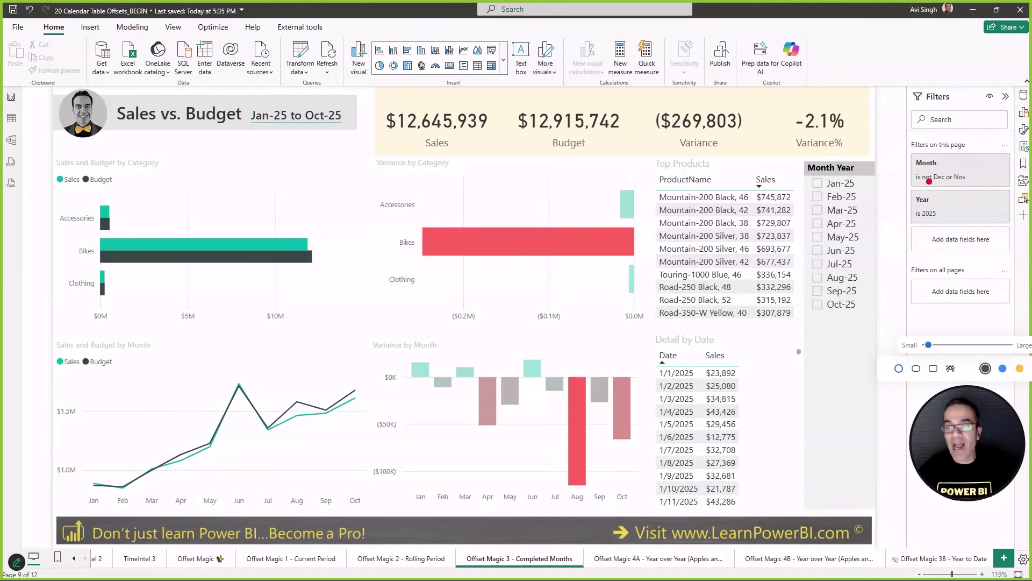
drag(938, 168, 870, 222)
drag(871, 164, 951, 243)
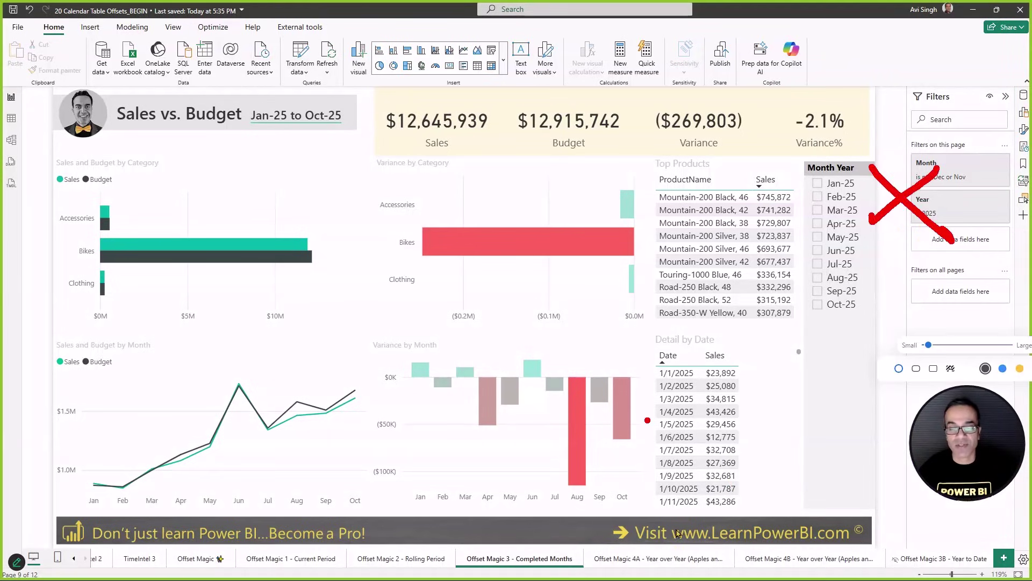
key(Escape)
click(605, 559)
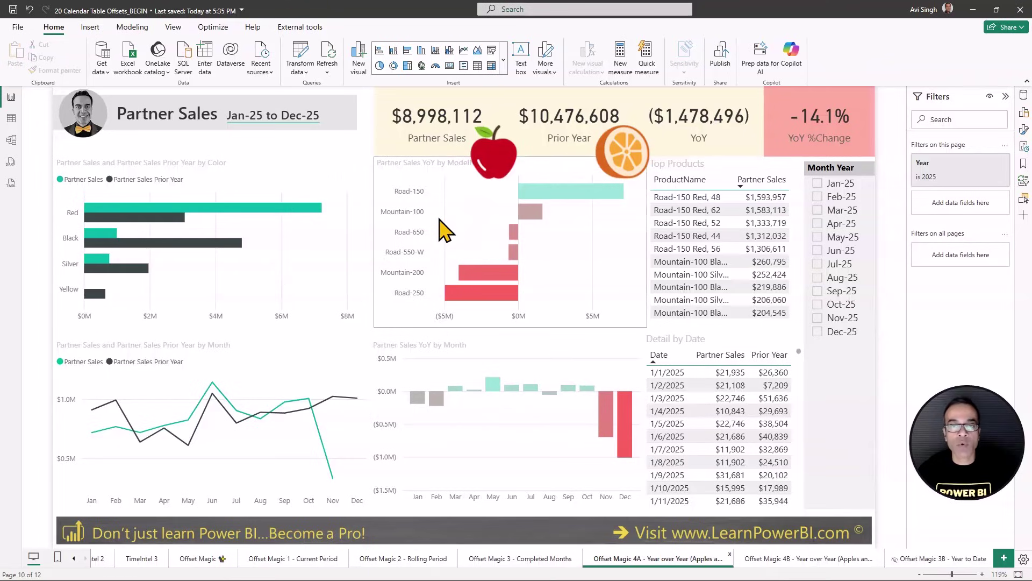
- Draw orange arrows to the Partner Sales, Prior Year and YoY %Change totals
key(ctrl+2)
key(o)
drag(439, 154, 439, 280)
drag(562, 150, 562, 294)
drag(774, 145, 703, 264)
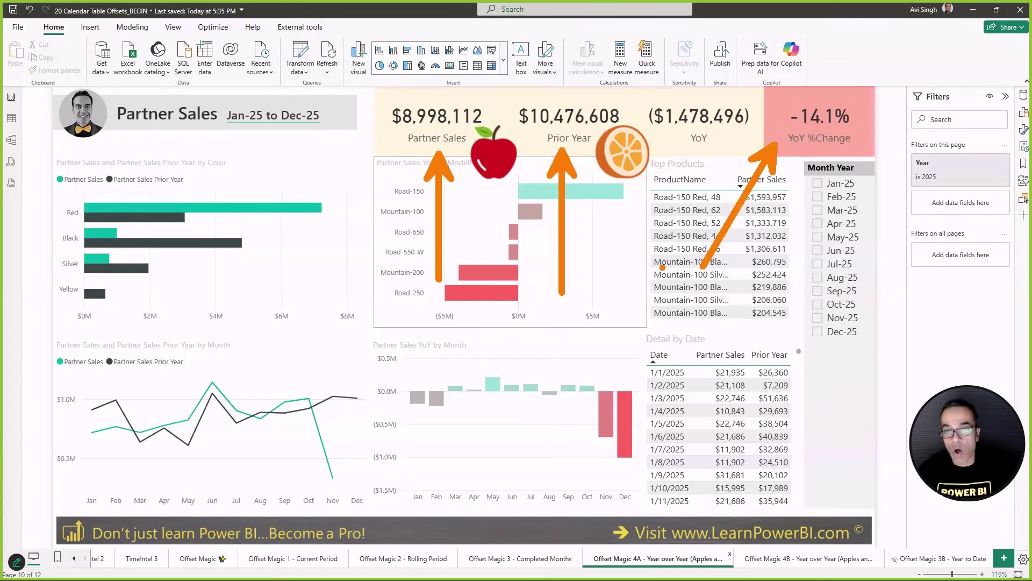
key(Escape)
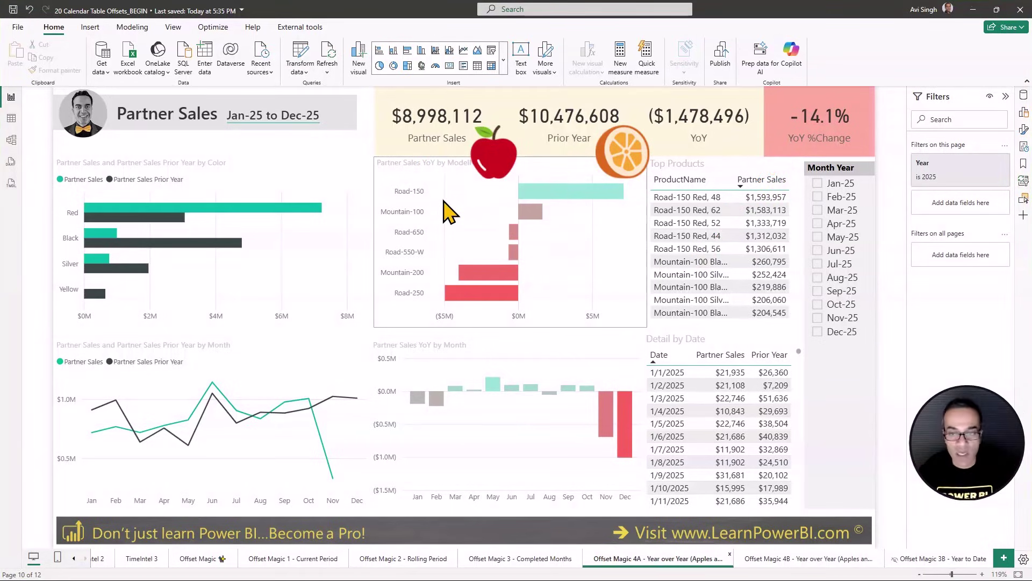
- Sort the Detail by Date table newest date first in focus mode, then return to the report
click(783, 340)
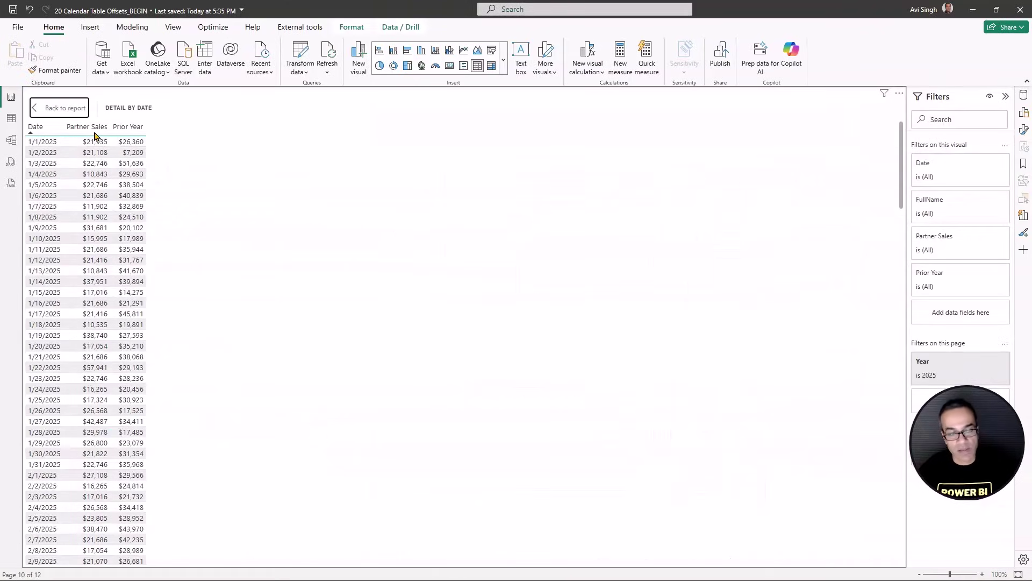
click(36, 126)
scroll(156, 259, down, 10)
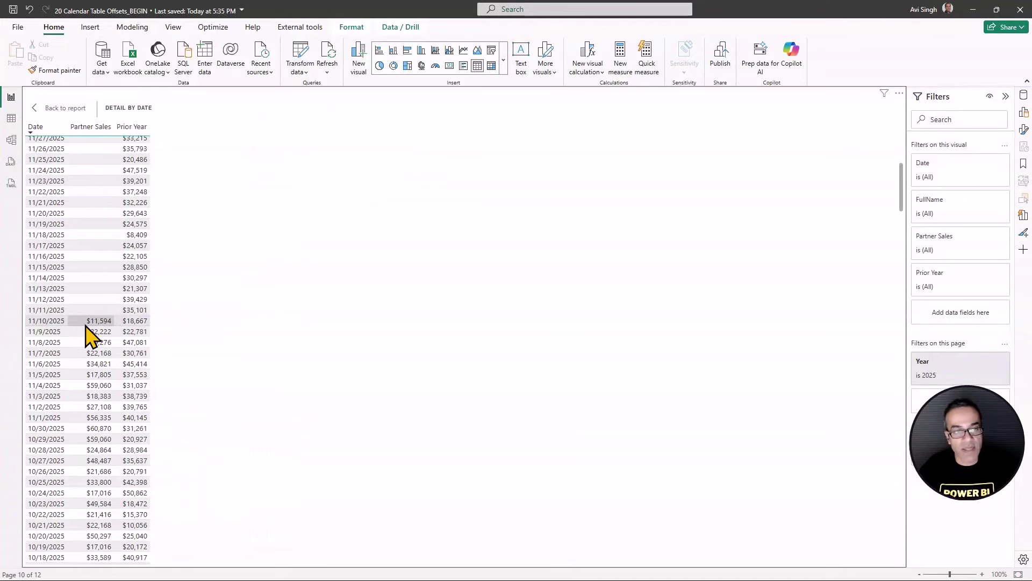
scroll(108, 288, up, 10)
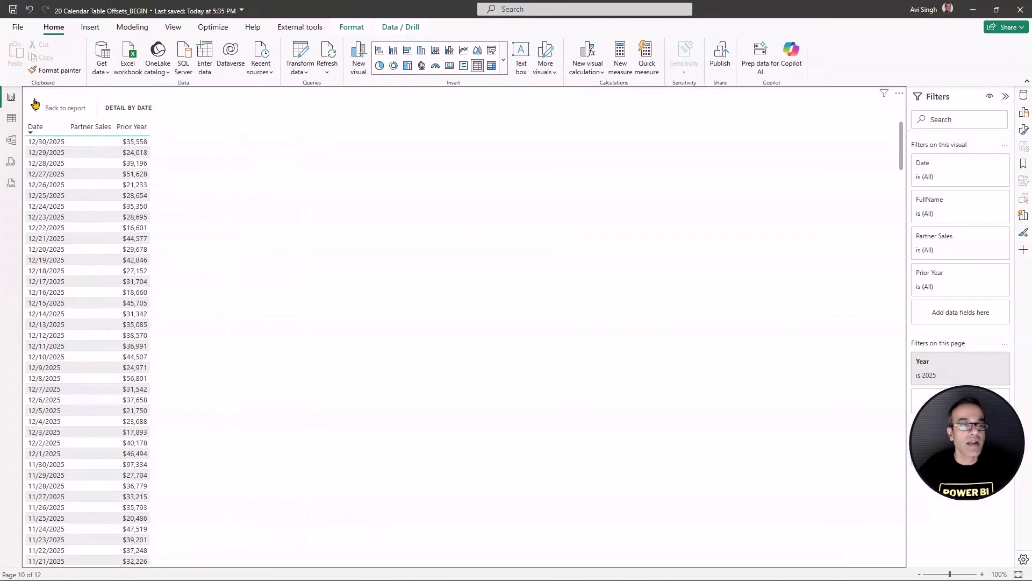
ctrl+click(35, 109)
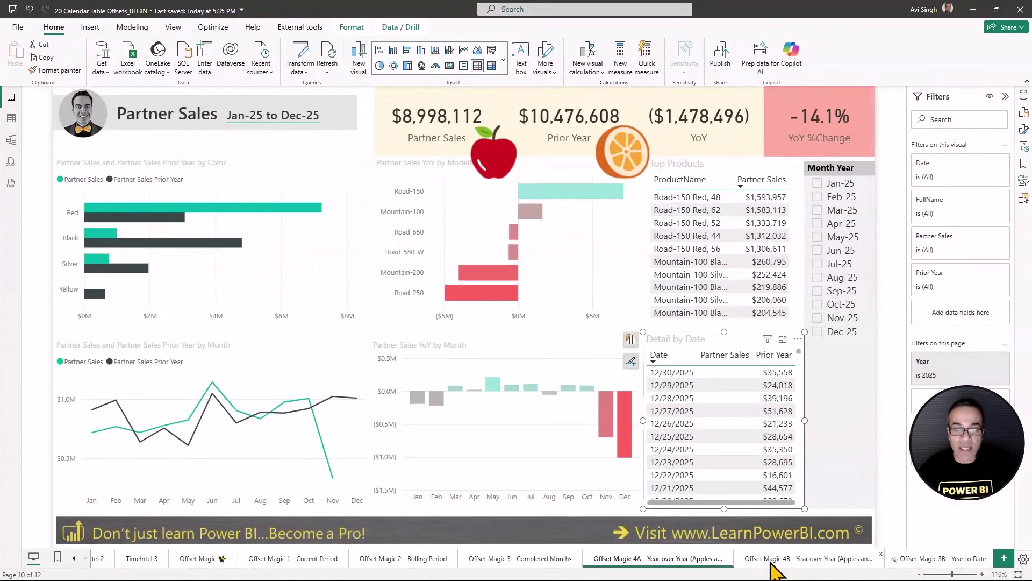
- Point out the YoY %Change card on page 4B, then open Offset Magic 1 - Current Period
click(774, 561)
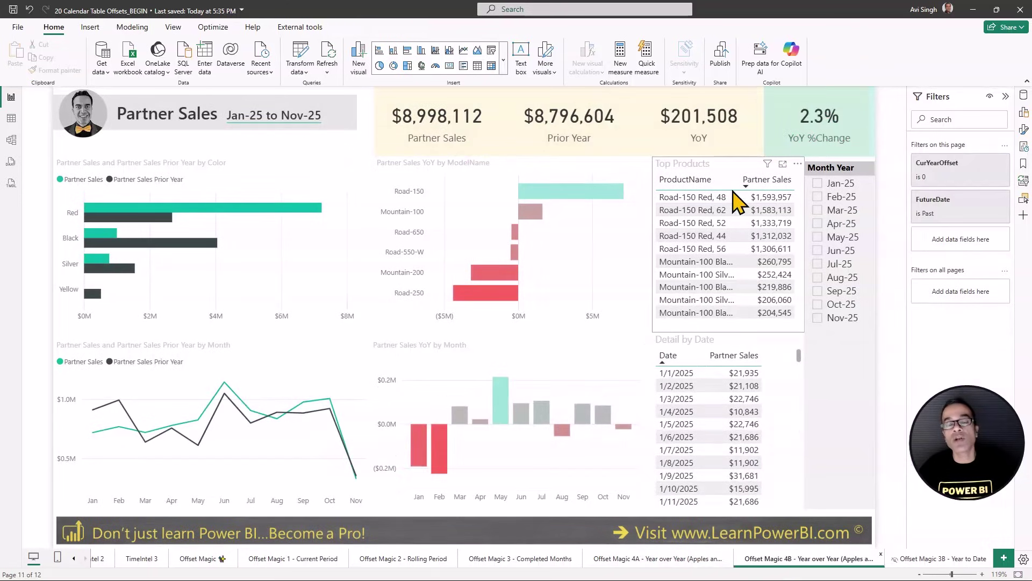
drag(769, 146, 658, 254)
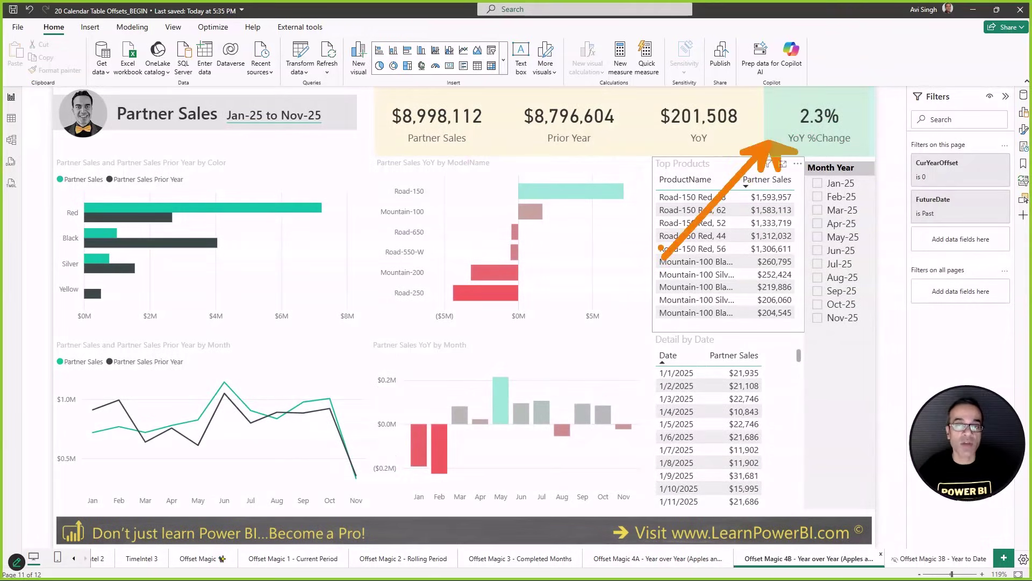
key(Escape)
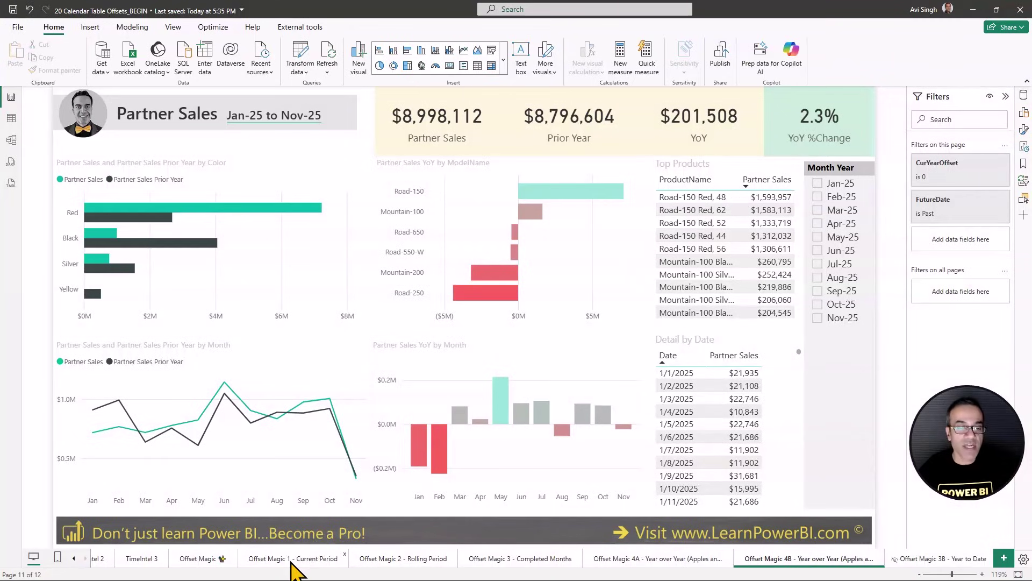
click(292, 562)
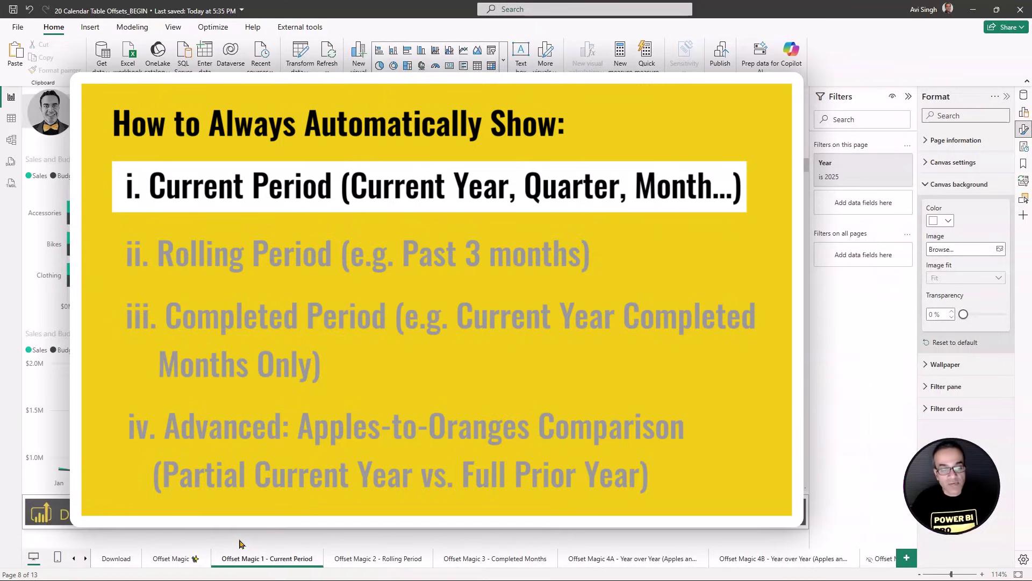
click(118, 562)
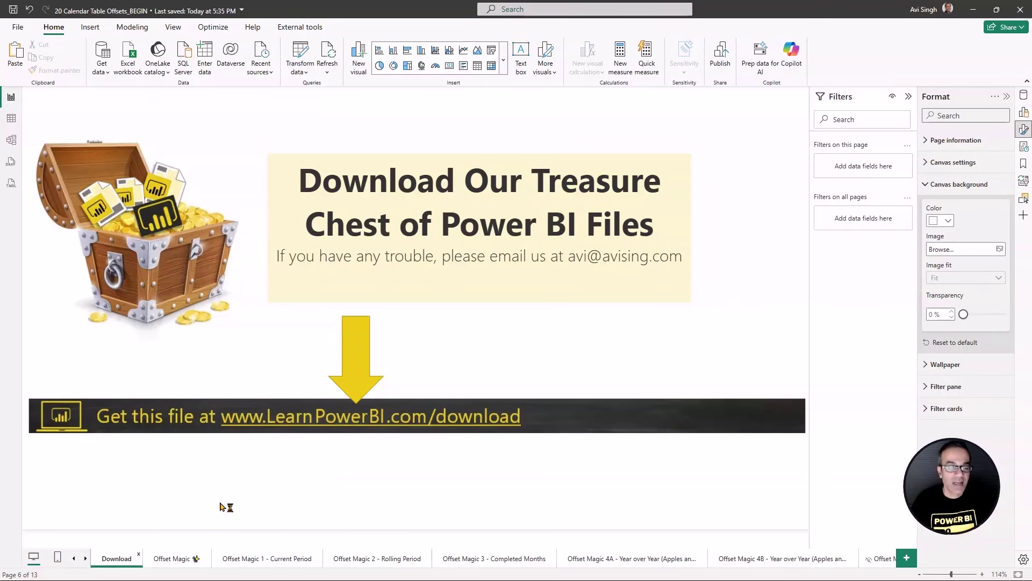
click(176, 562)
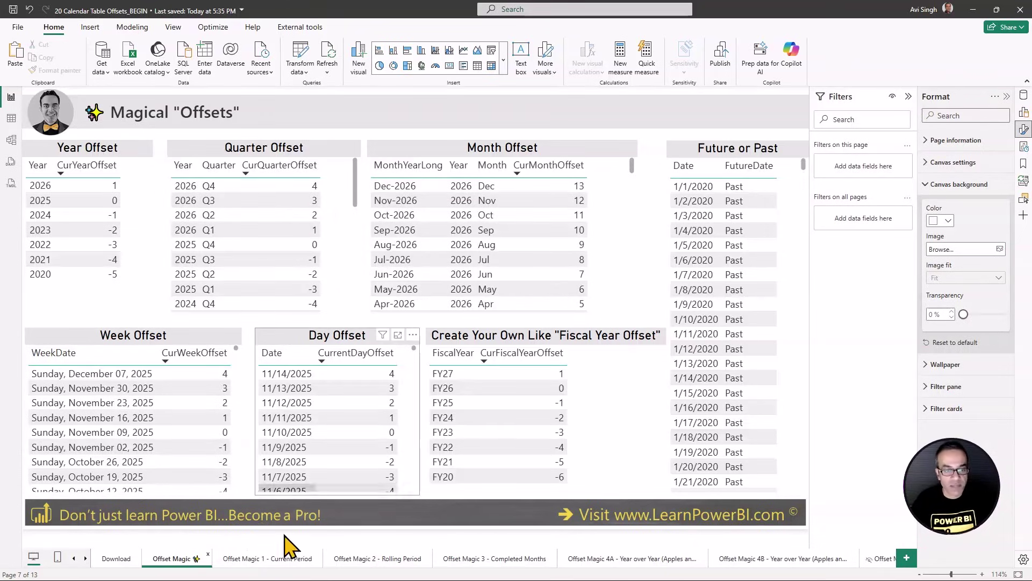
click(279, 559)
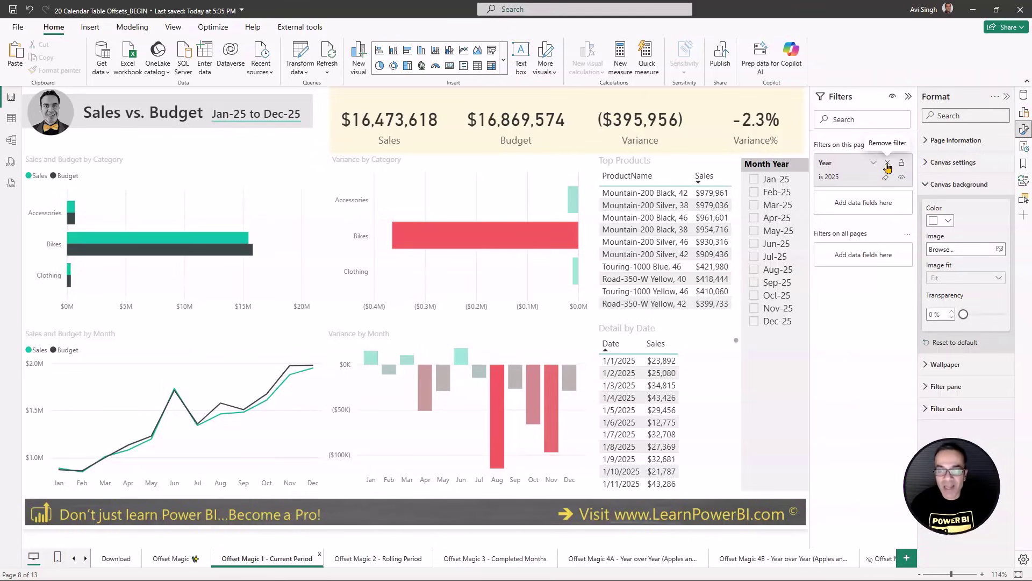
- Remove the 2025 Year page filter and go to the Offset Magic 1 - Current Period page
click(888, 163)
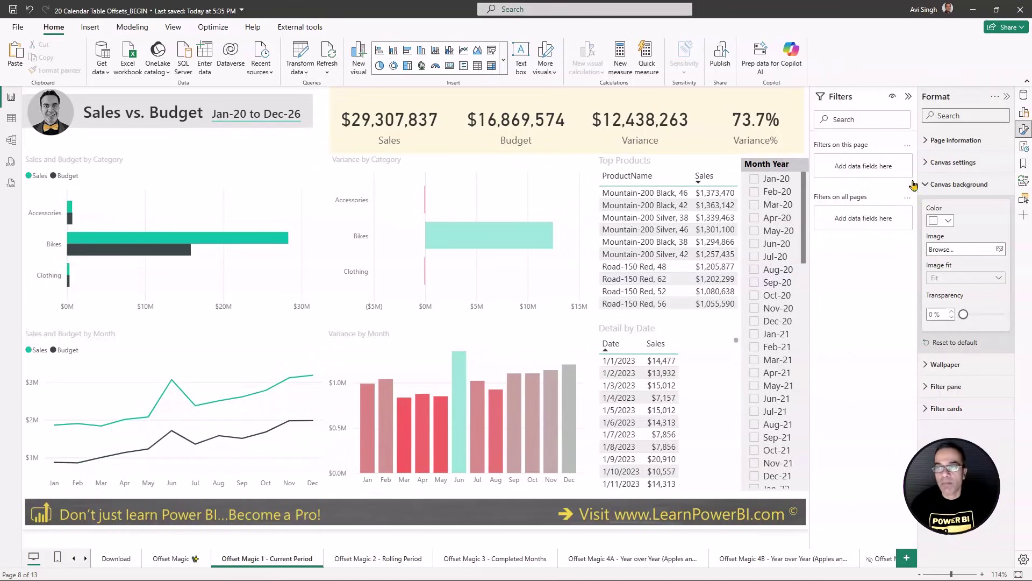
click(1023, 95)
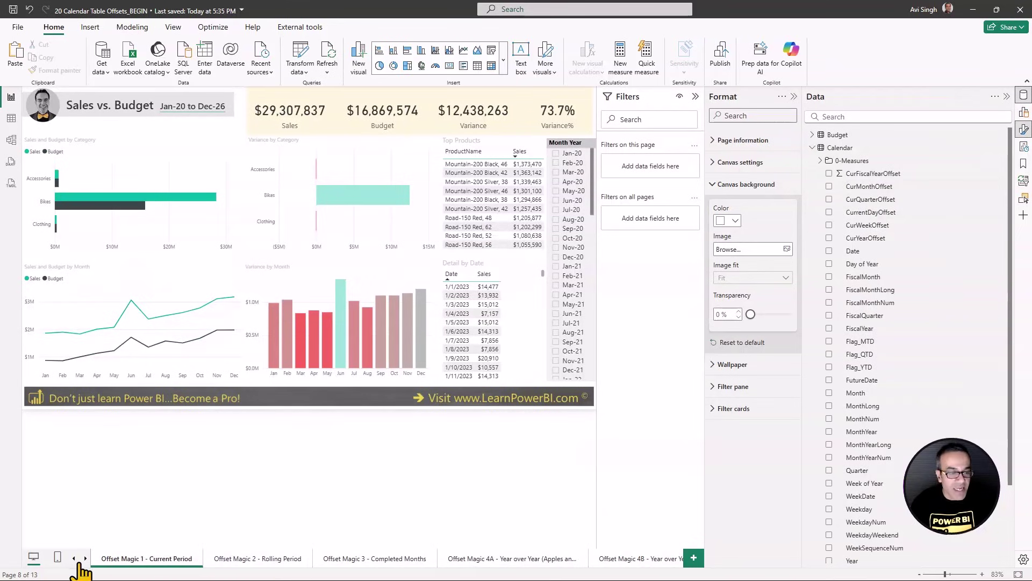
click(74, 558)
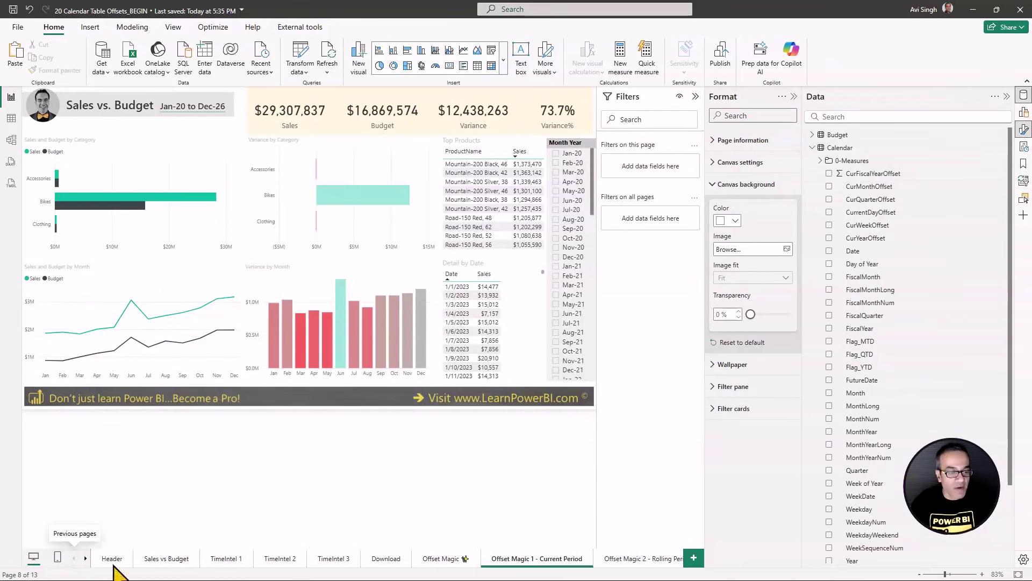
click(441, 558)
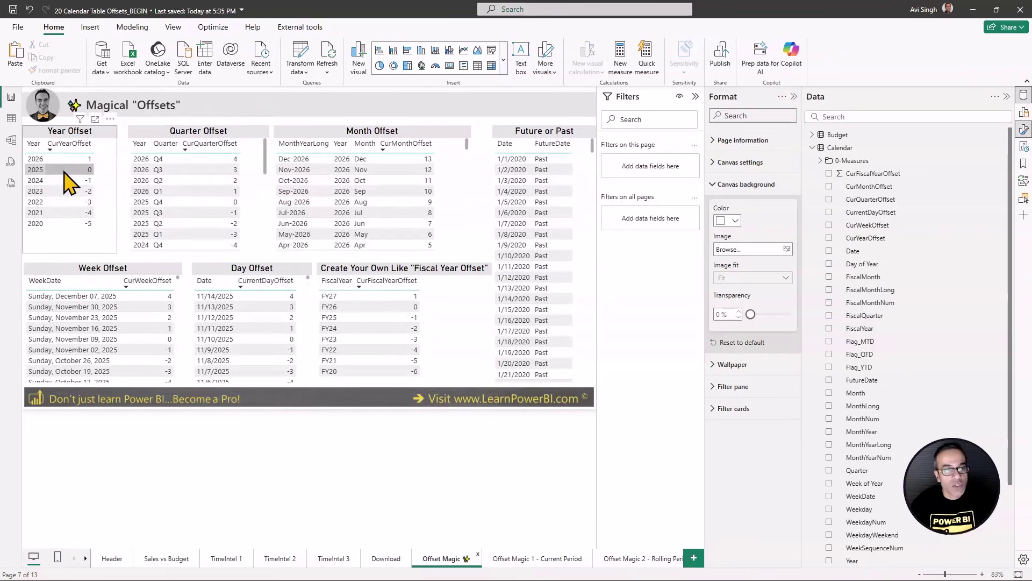
click(507, 560)
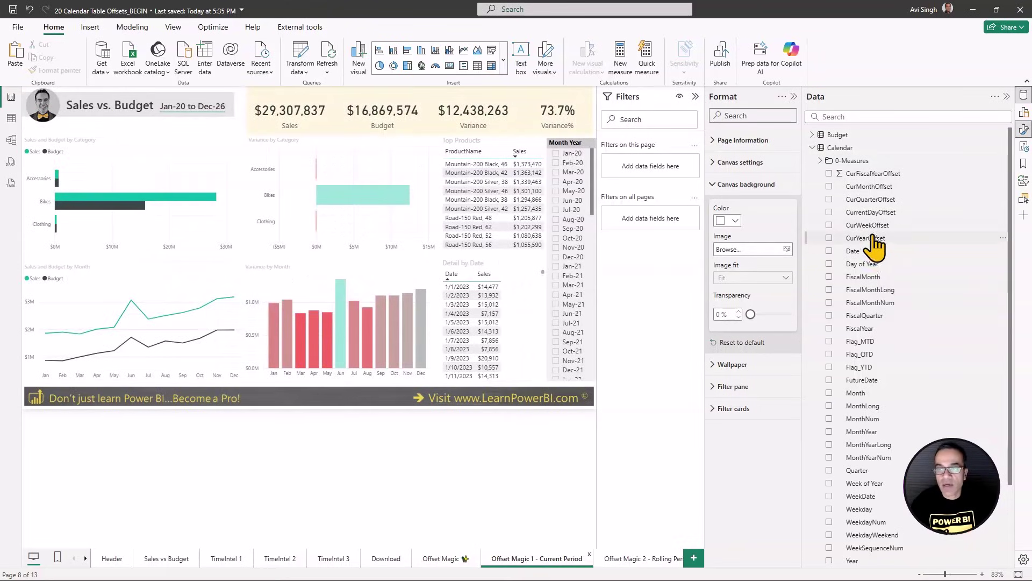
- Add a CurYearOffset page filter set to 'is' 0 and apply it
drag(871, 238, 652, 168)
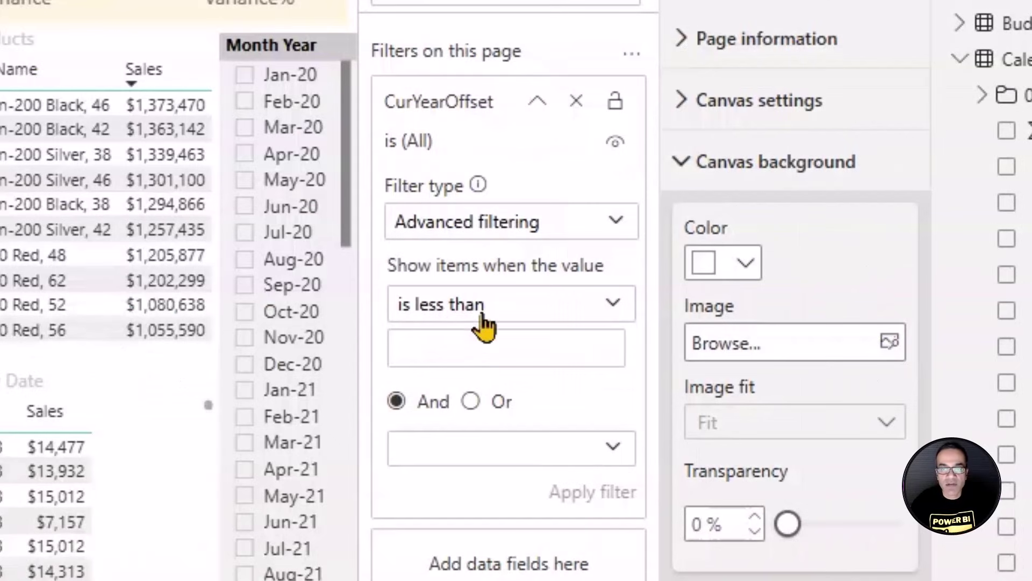
click(642, 236)
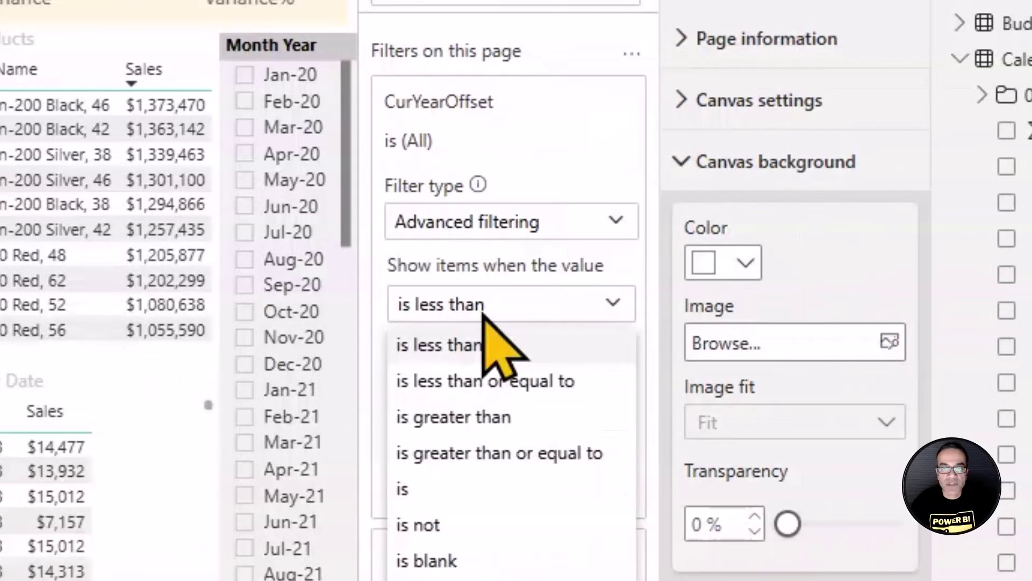
click(437, 500)
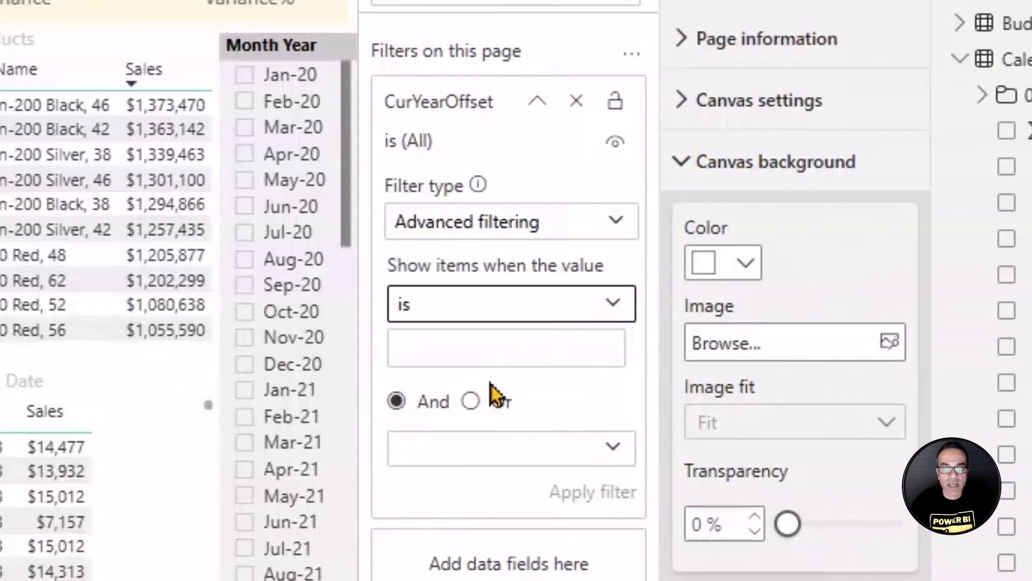
click(512, 355)
text(0)
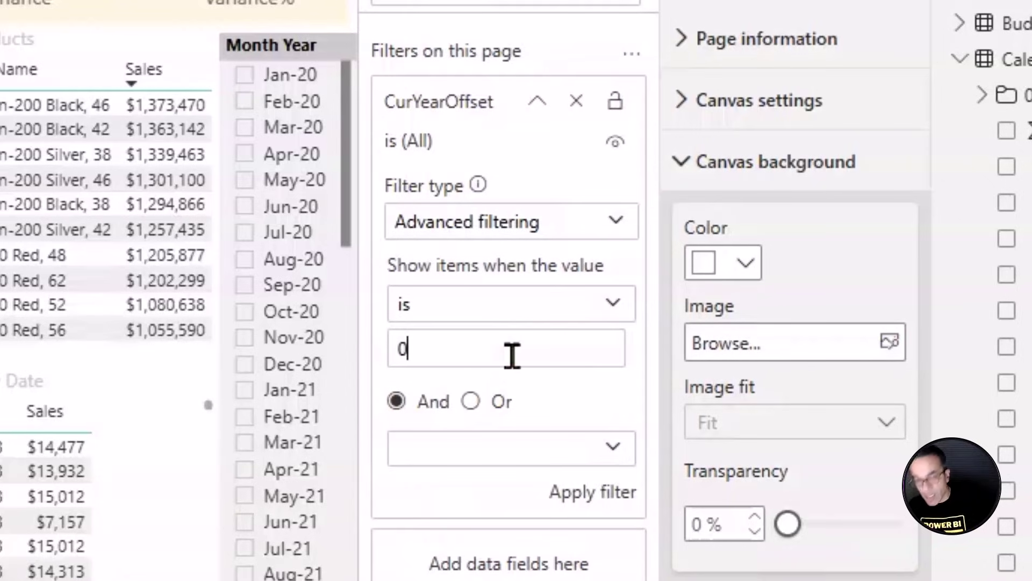
click(570, 503)
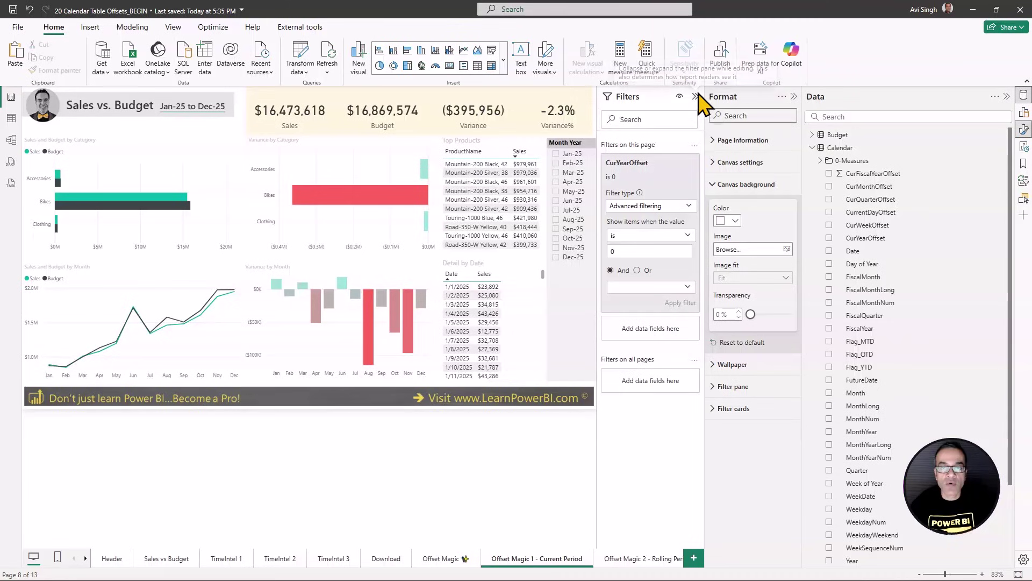
click(695, 96)
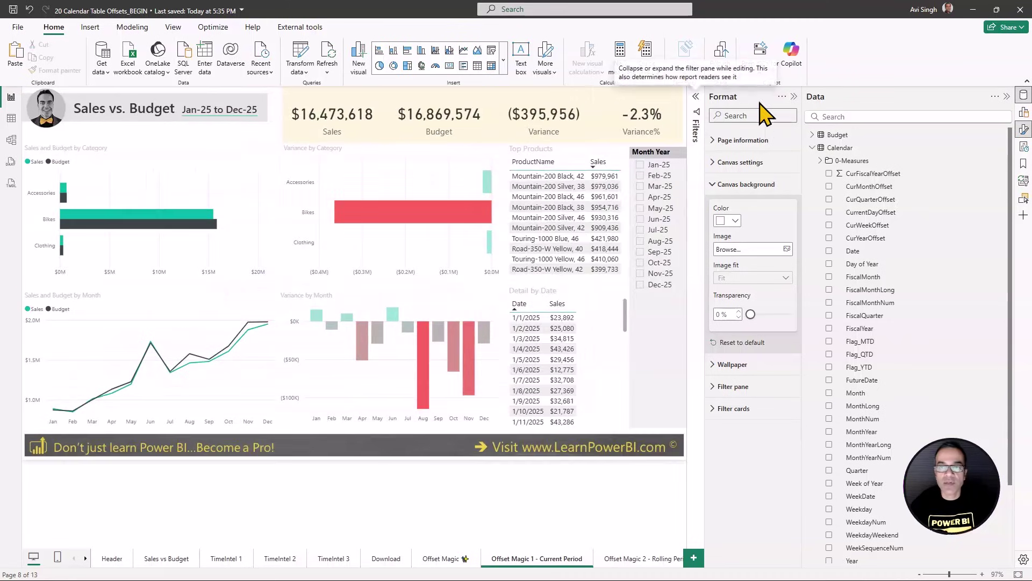
- Hide the Format pane and circle the Jan-25 to Dec-25 date range
click(793, 97)
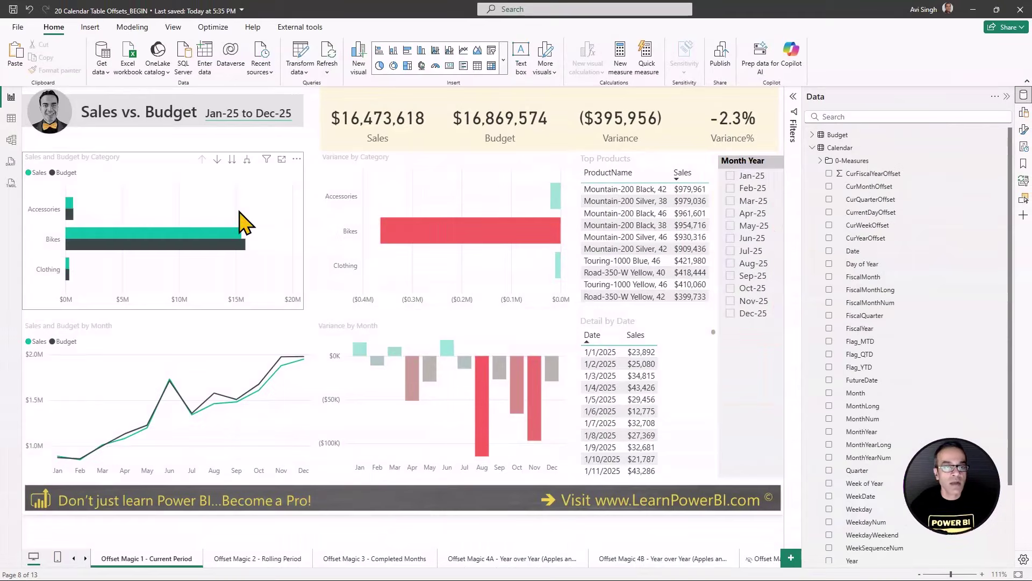
key(ctrl+2)
drag(214, 110, 312, 128)
key(Escape)
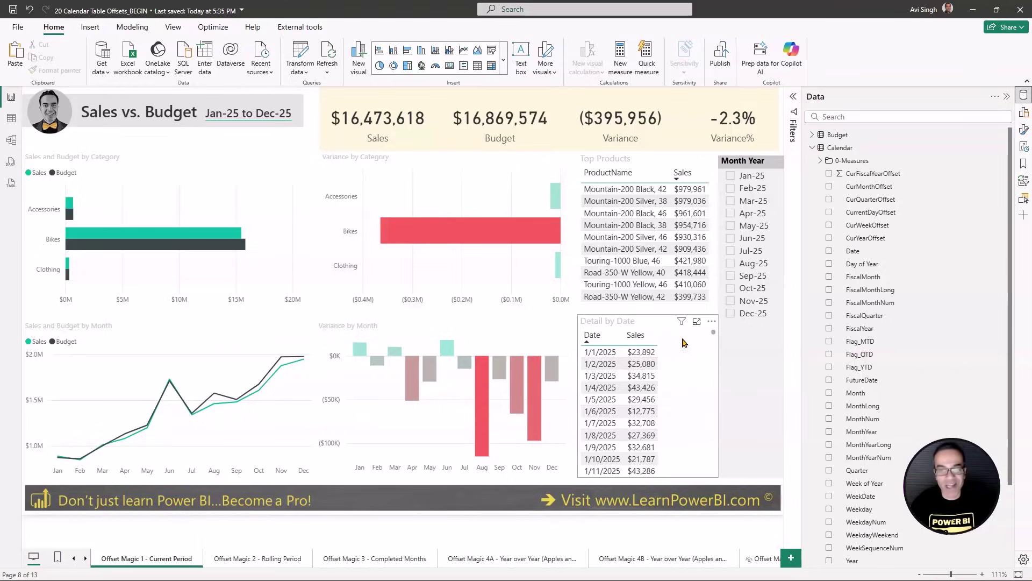
- Scroll through the enlarged Detail by Date table to confirm it ends in 2025
click(697, 321)
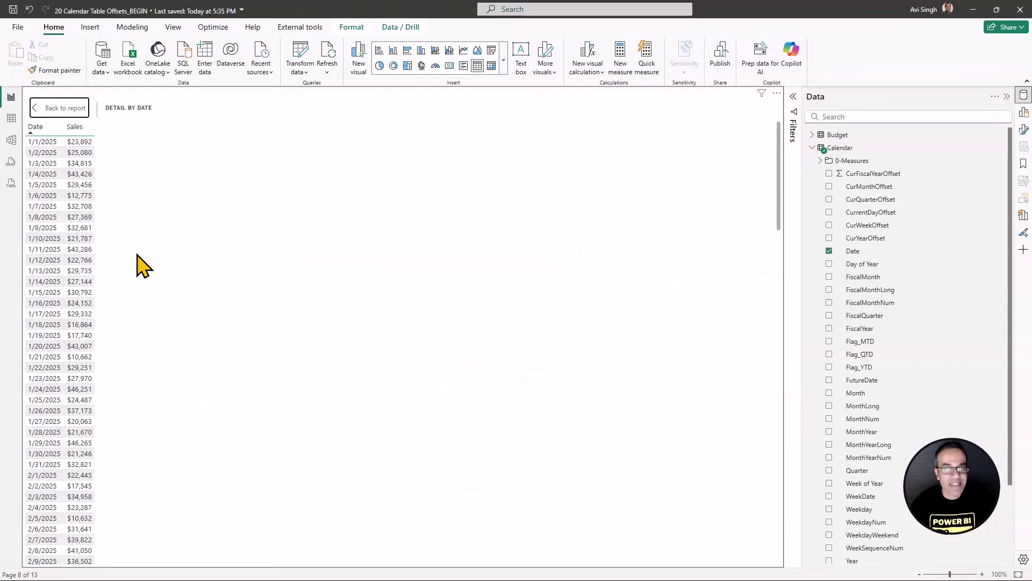
scroll(142, 285, down, 20)
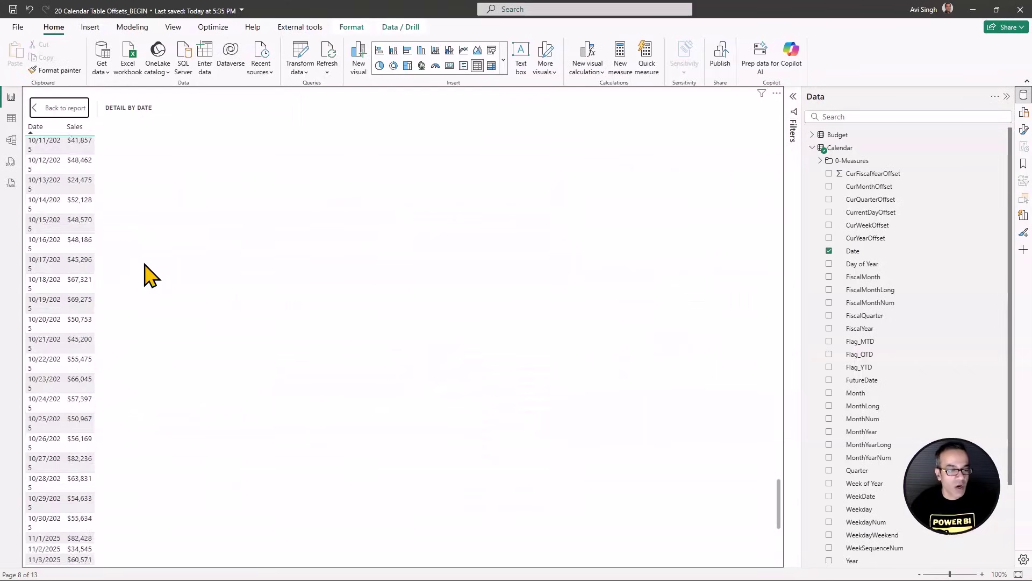
scroll(145, 269, down, 6)
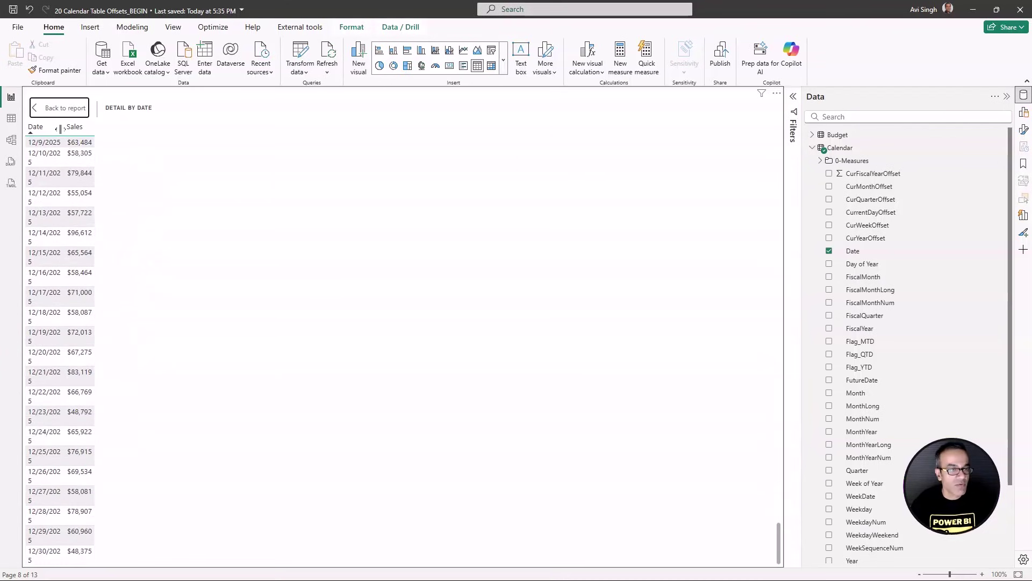
click(51, 108)
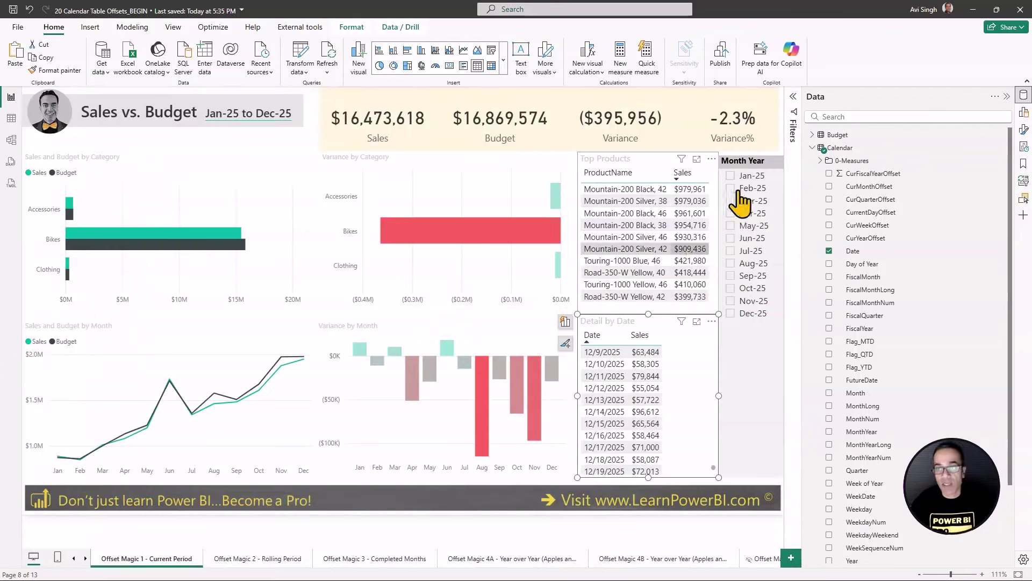
- Review the CurYearOffset page filter, then the CurMonthOffset and CurQuarterOffset columns
click(793, 104)
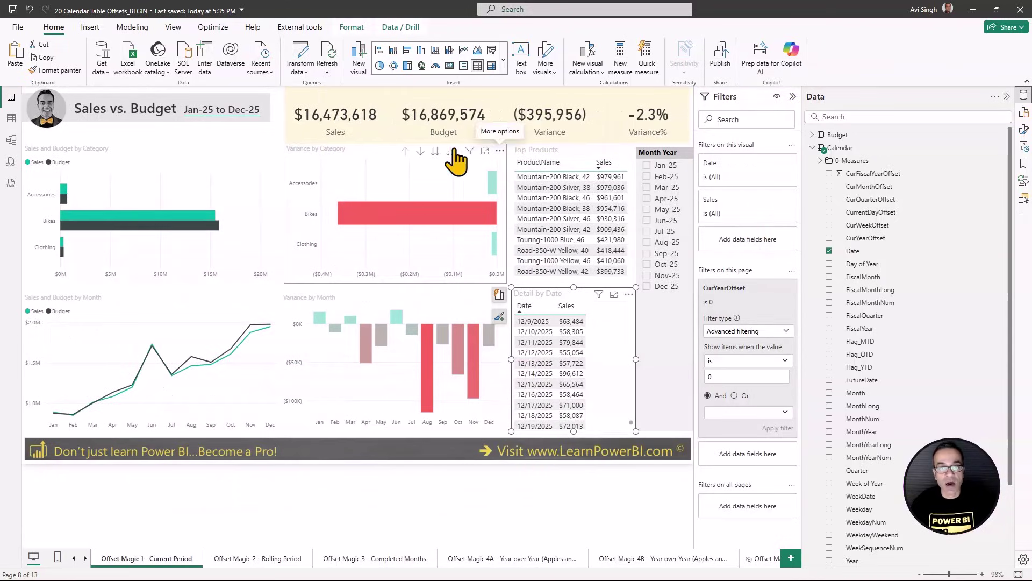
click(277, 144)
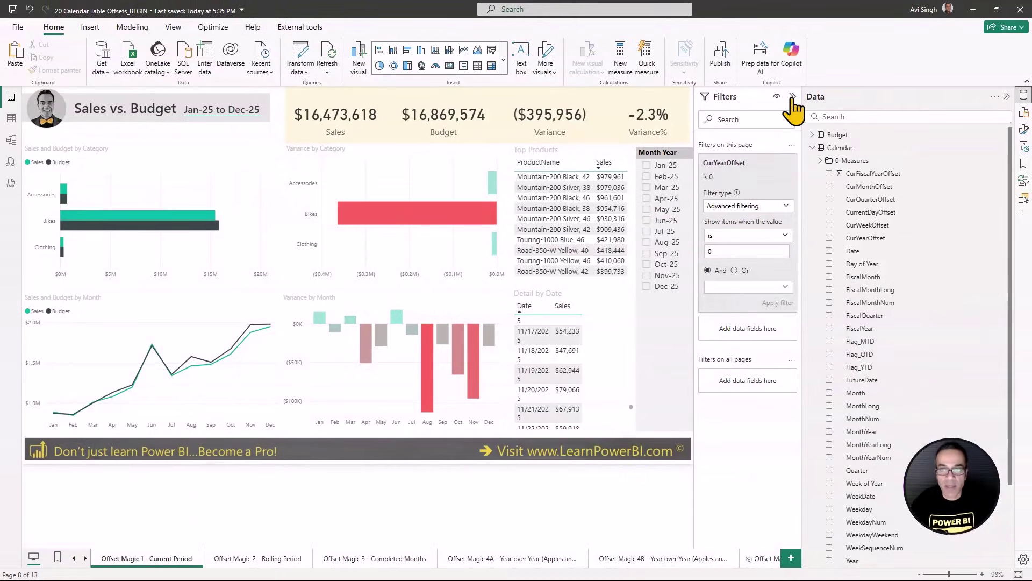
click(793, 98)
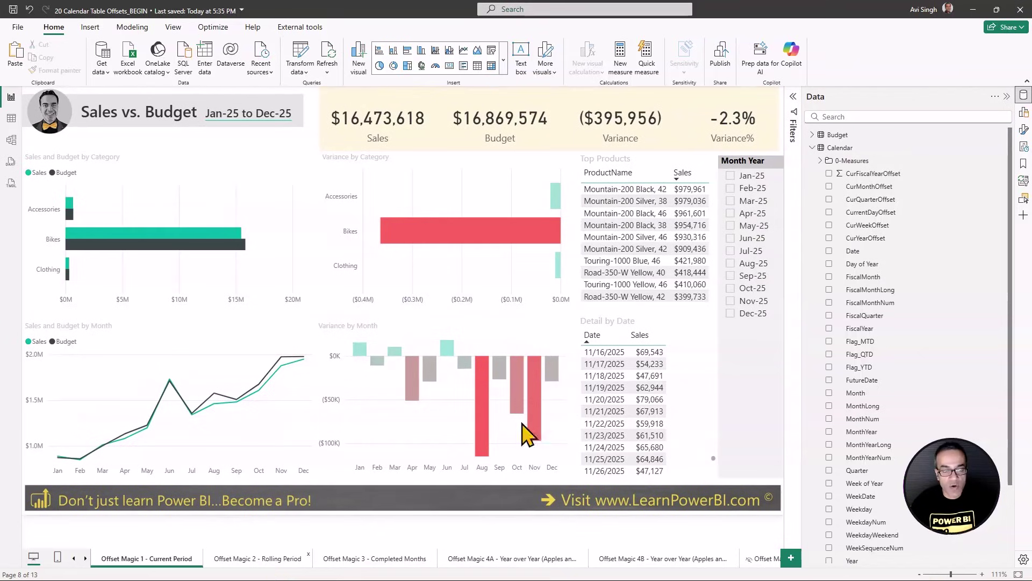
click(879, 188)
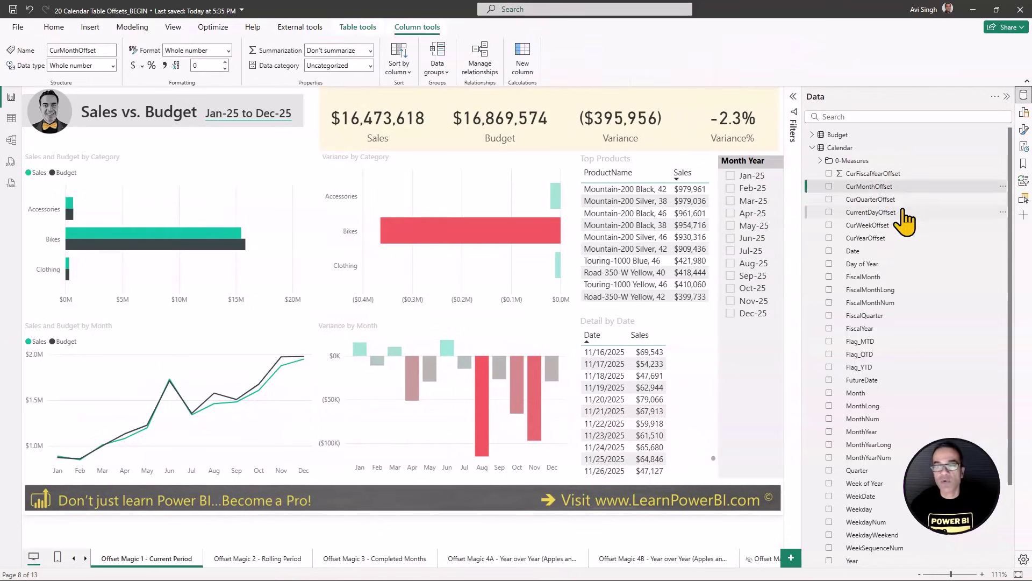
click(882, 200)
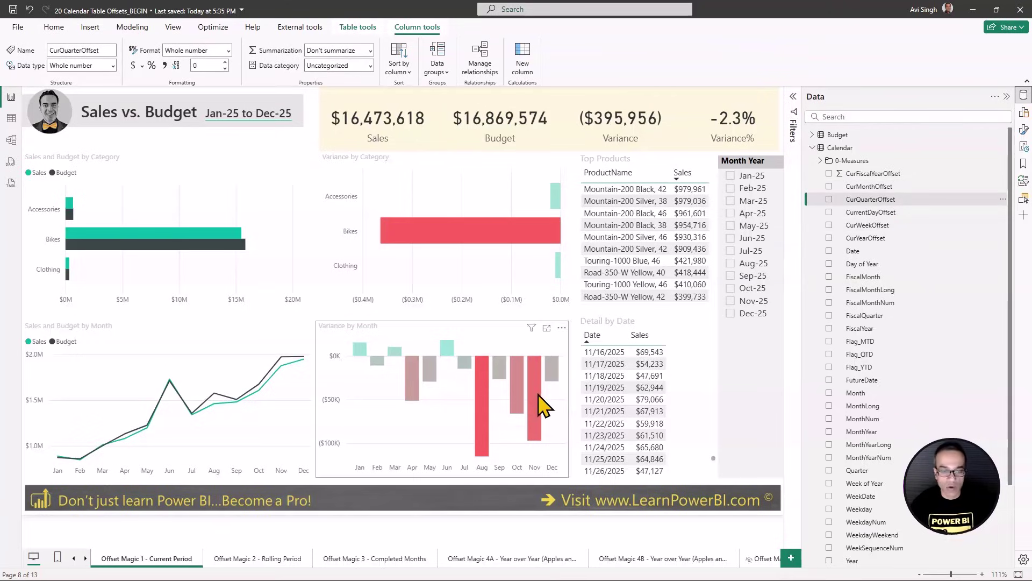
- Switch to the Offset Magic 2 - Rolling Period page and show its filters
click(270, 561)
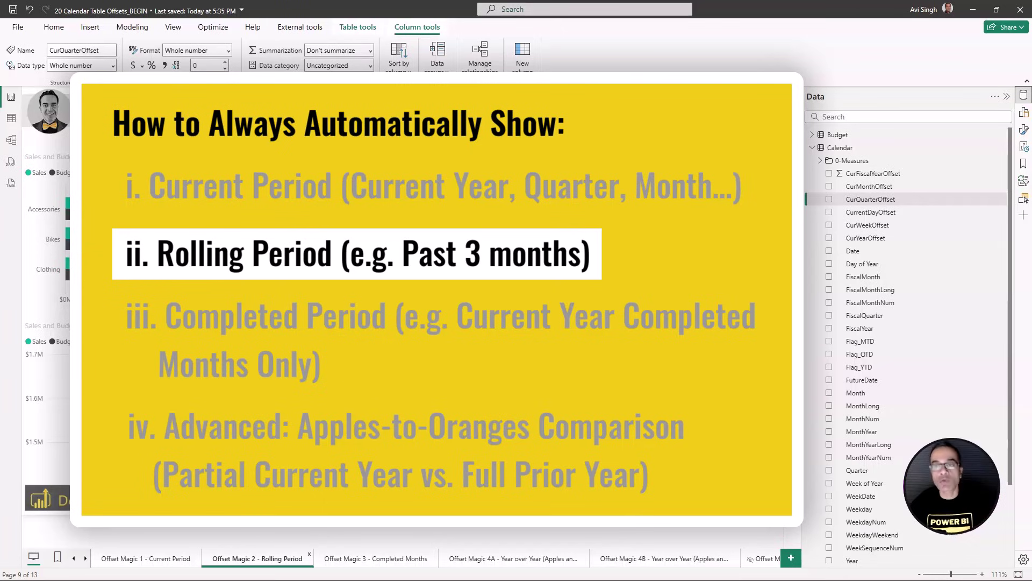
click(794, 118)
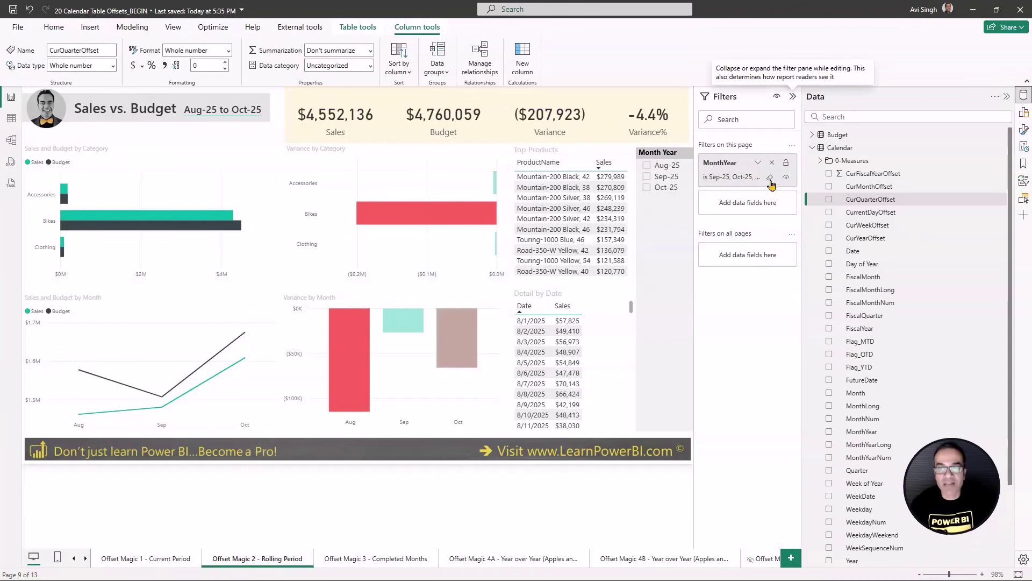
- Remove the MonthYear page filter and add CurMonthOffset as a page filter
click(769, 180)
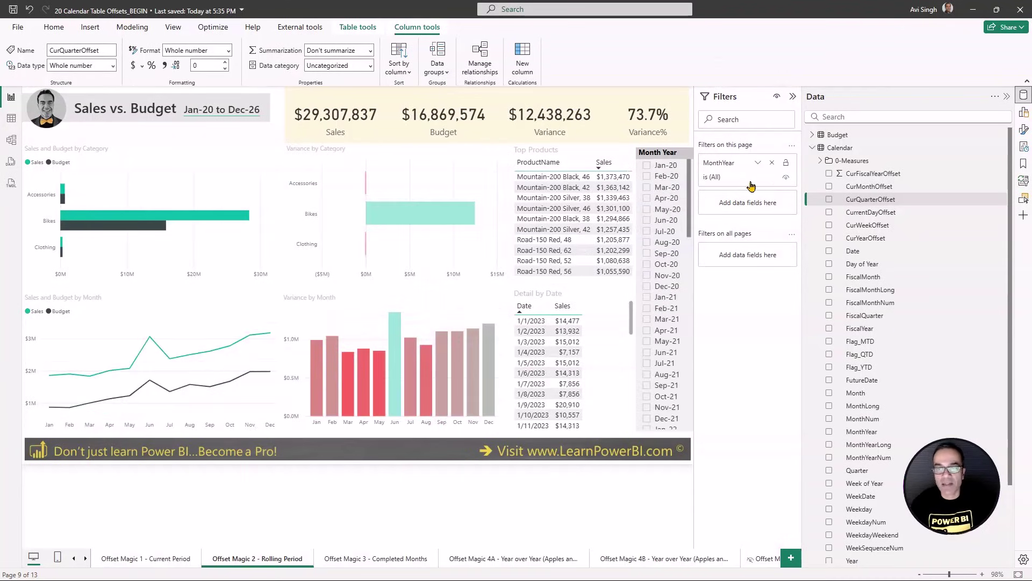
click(773, 164)
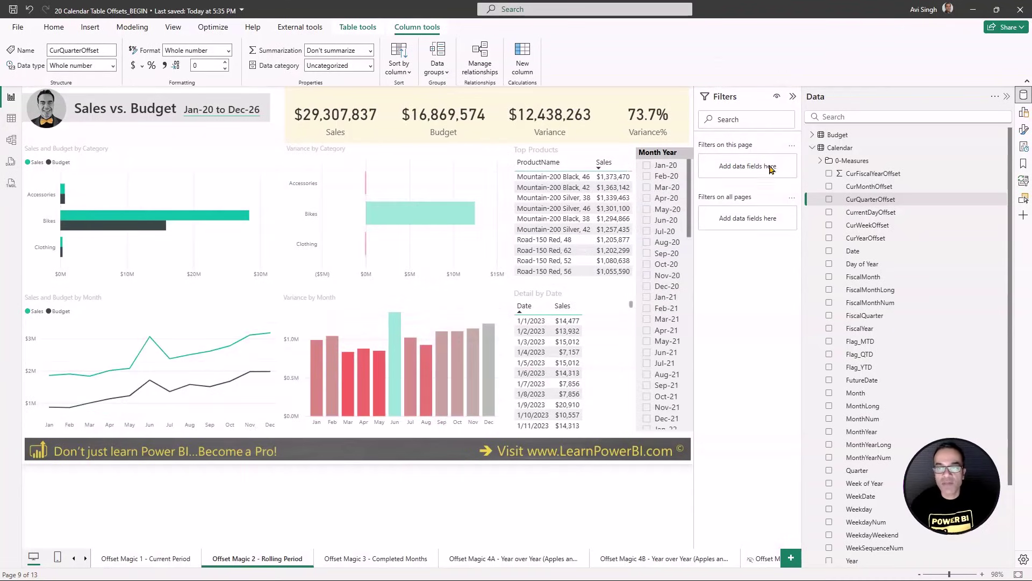
drag(872, 186, 768, 171)
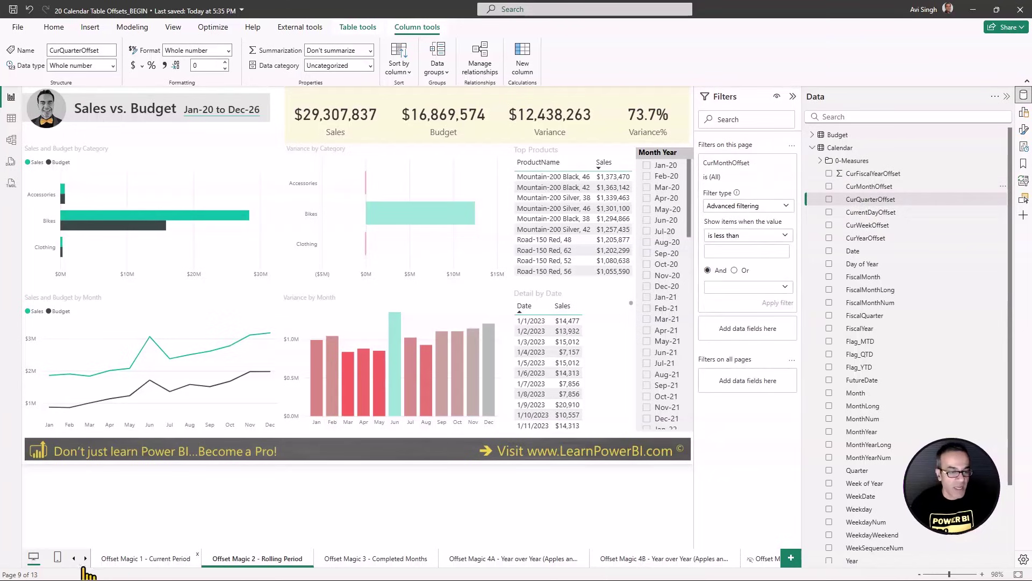
- On the Offset Magic page, circle month offsets -1, -2 and -3
click(75, 559)
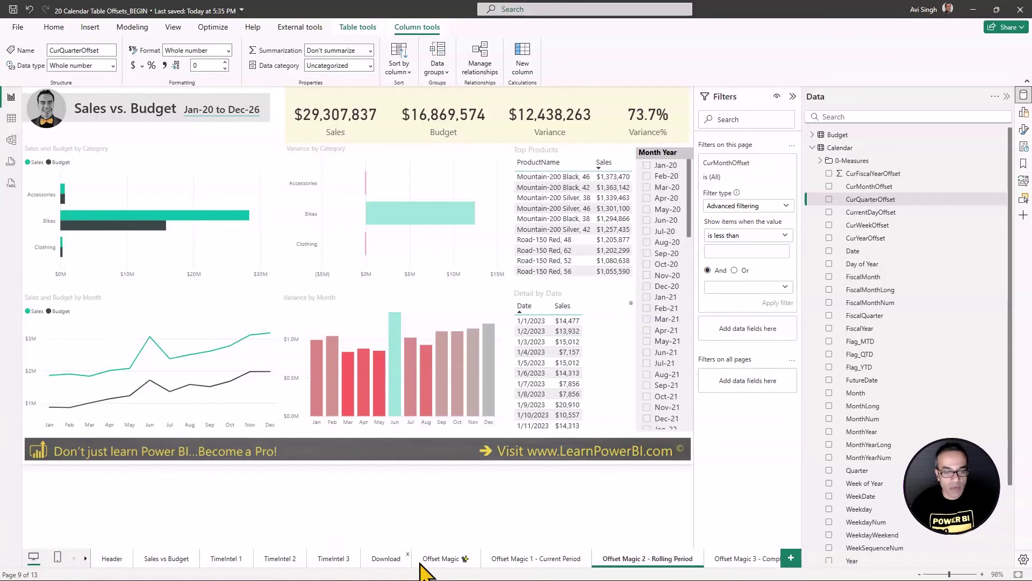
click(435, 560)
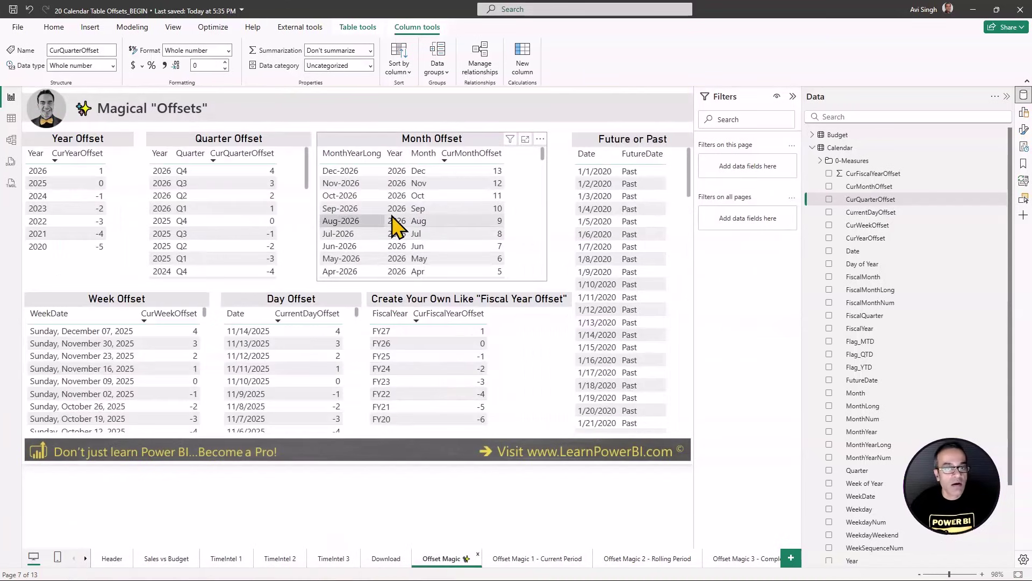
scroll(535, 231, down, 3)
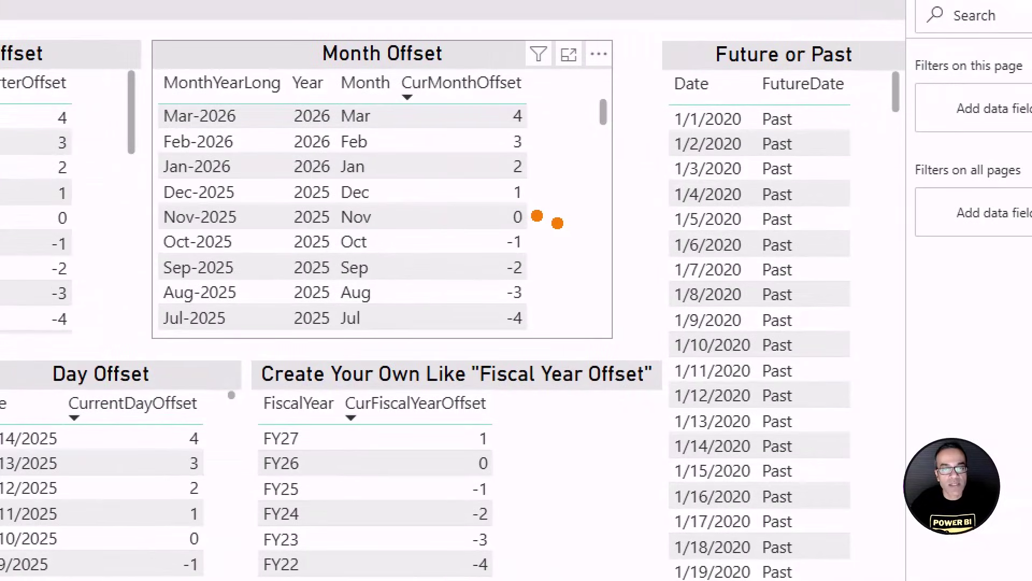
drag(476, 229, 549, 314)
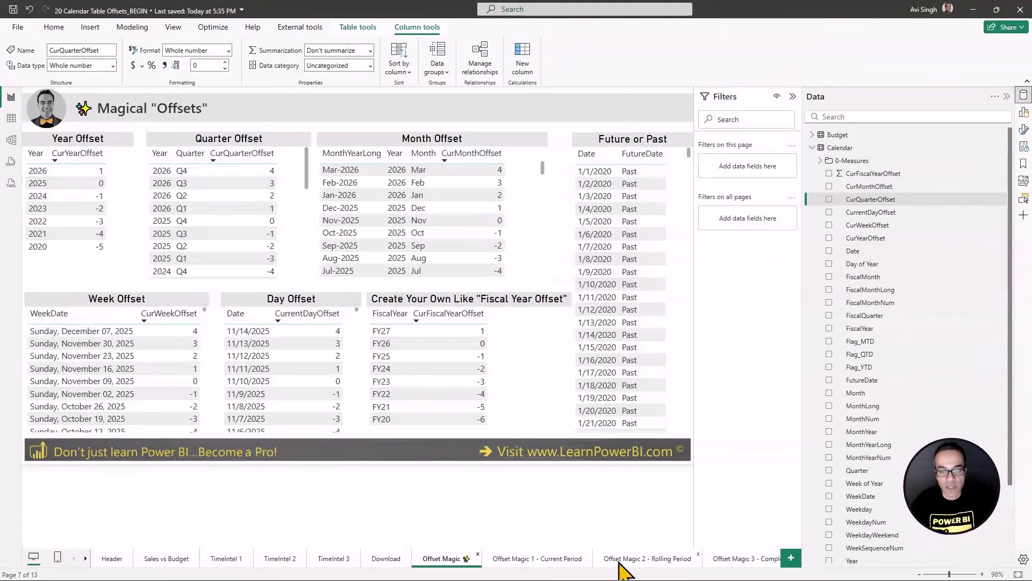
- Filter the Rolling Period page to CurMonthOffset less than or equal to -1 and greater than or equal to -3
click(620, 562)
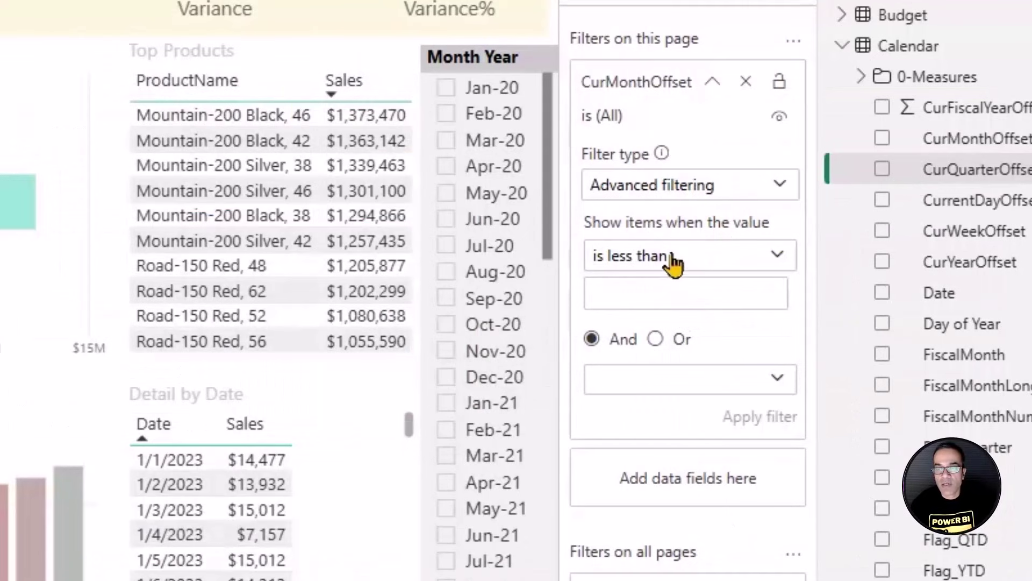
click(674, 262)
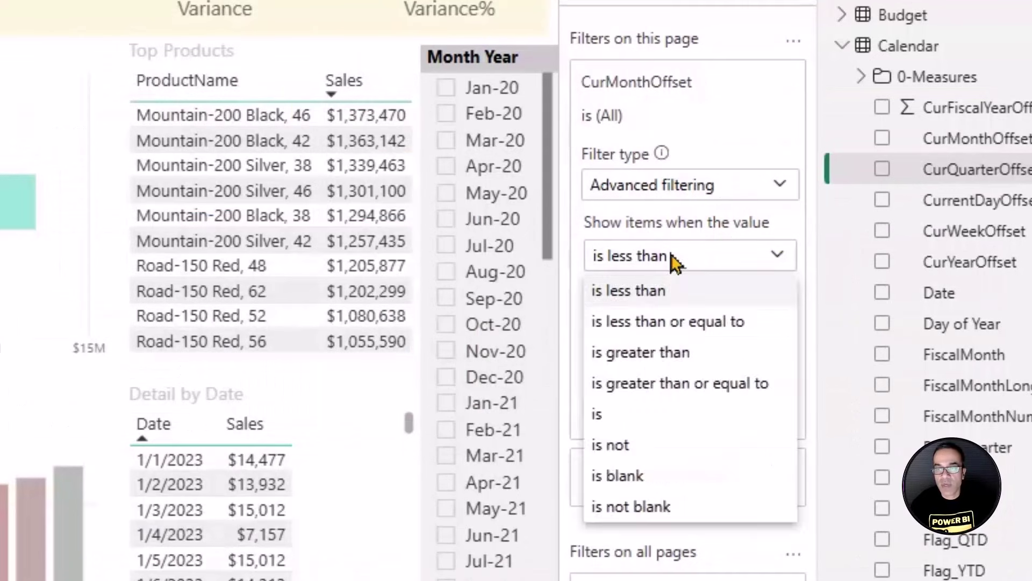
click(652, 294)
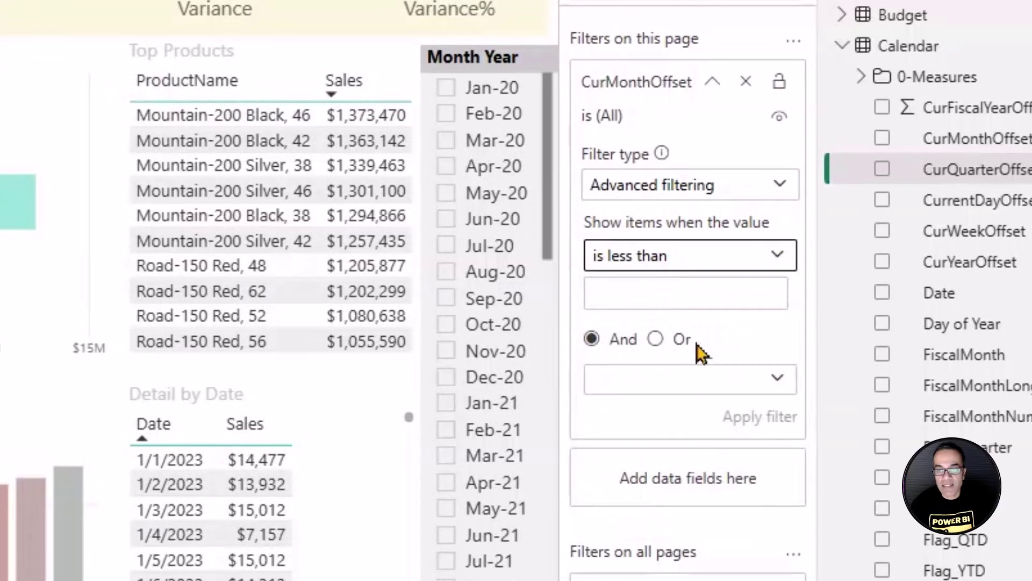
click(684, 267)
click(676, 322)
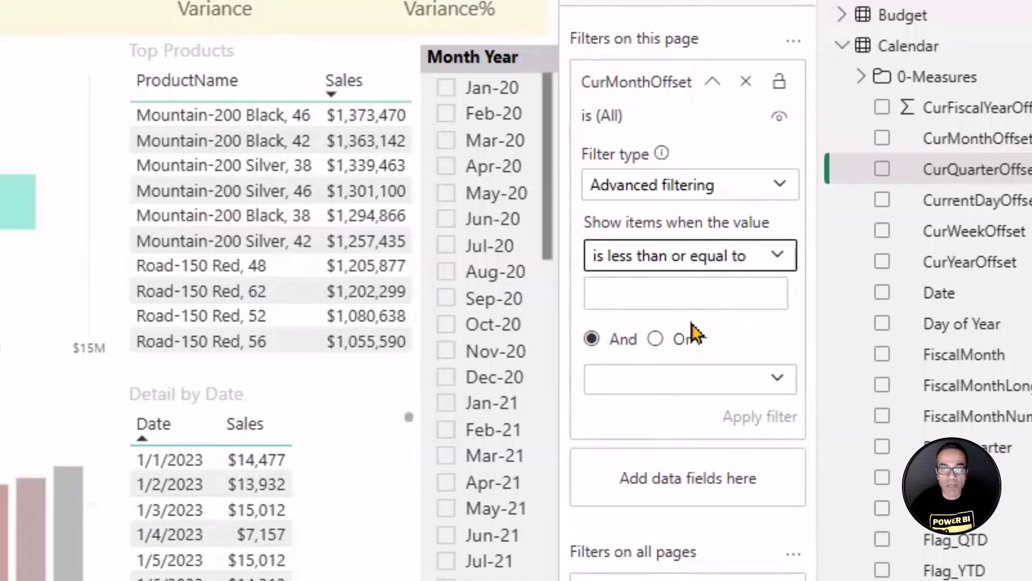
click(715, 303)
text(-1)
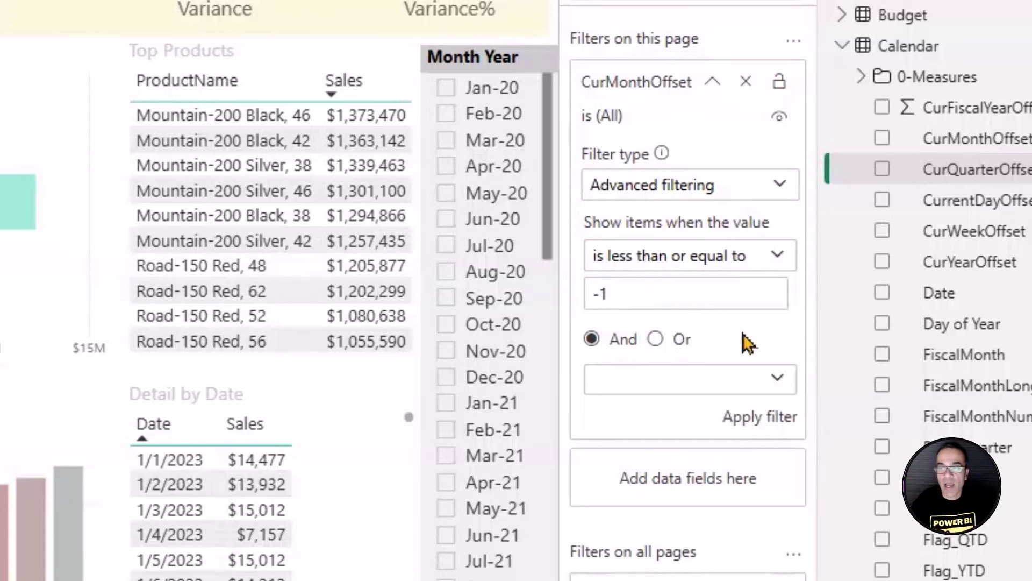
click(661, 386)
click(671, 508)
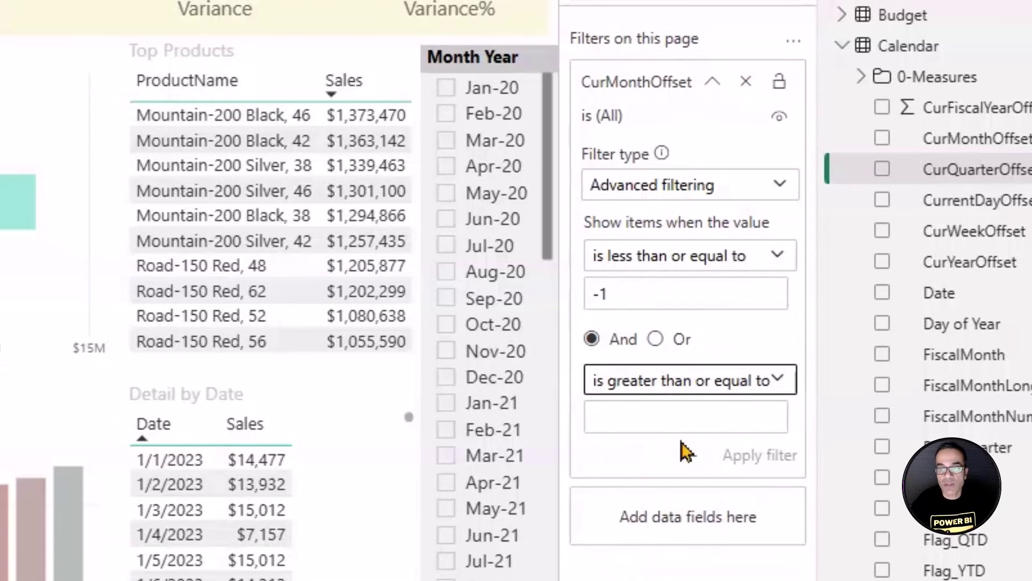
click(682, 422)
text(-3)
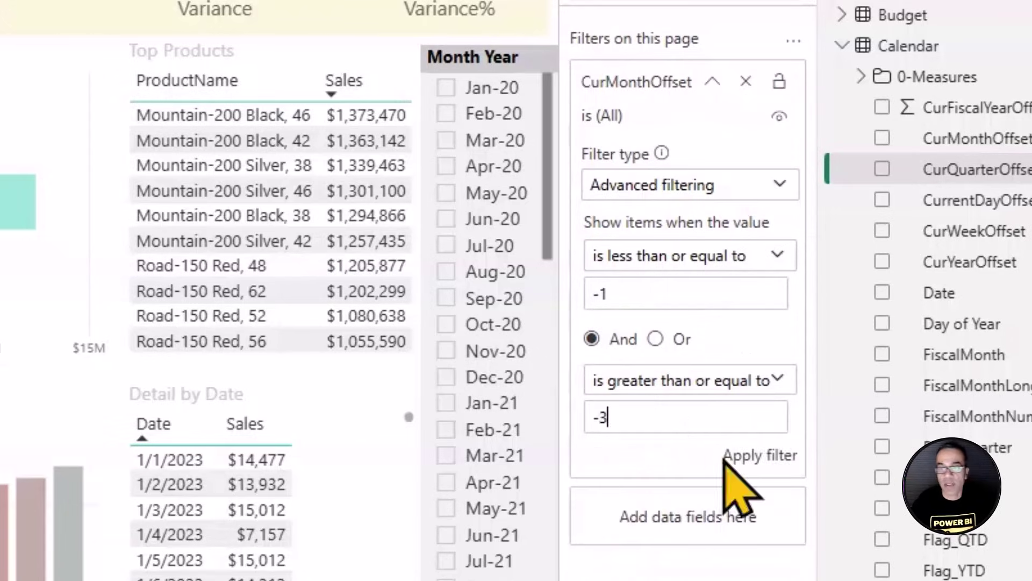
click(727, 462)
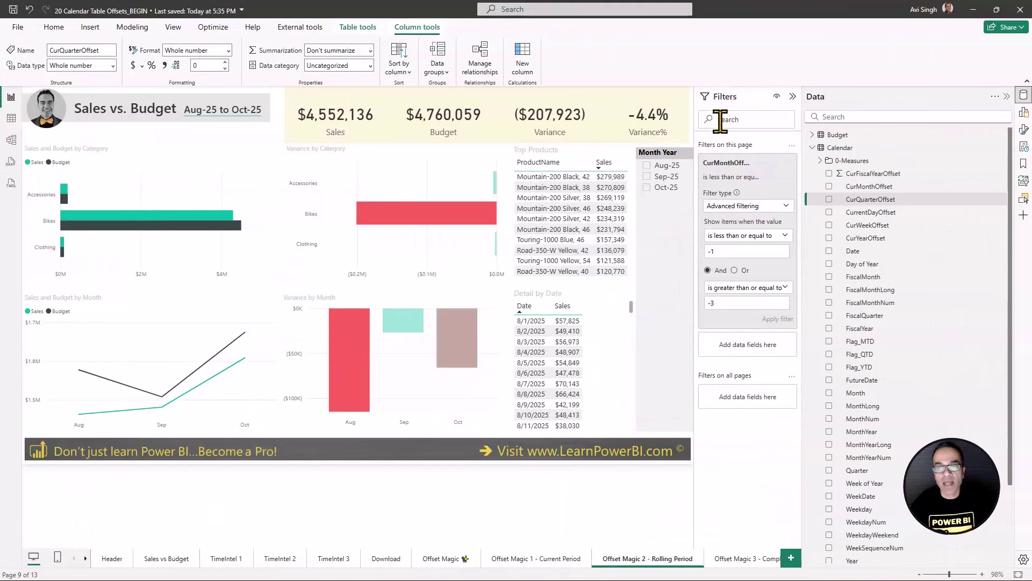
- Hide the Data pane and then the Filters pane to widen the Rolling Period report
click(1007, 98)
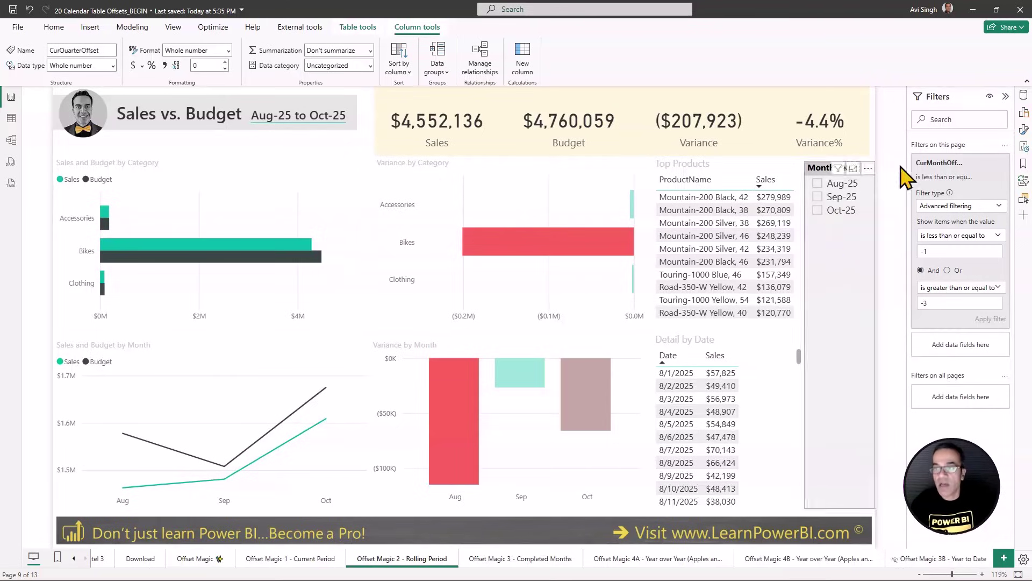
click(1004, 98)
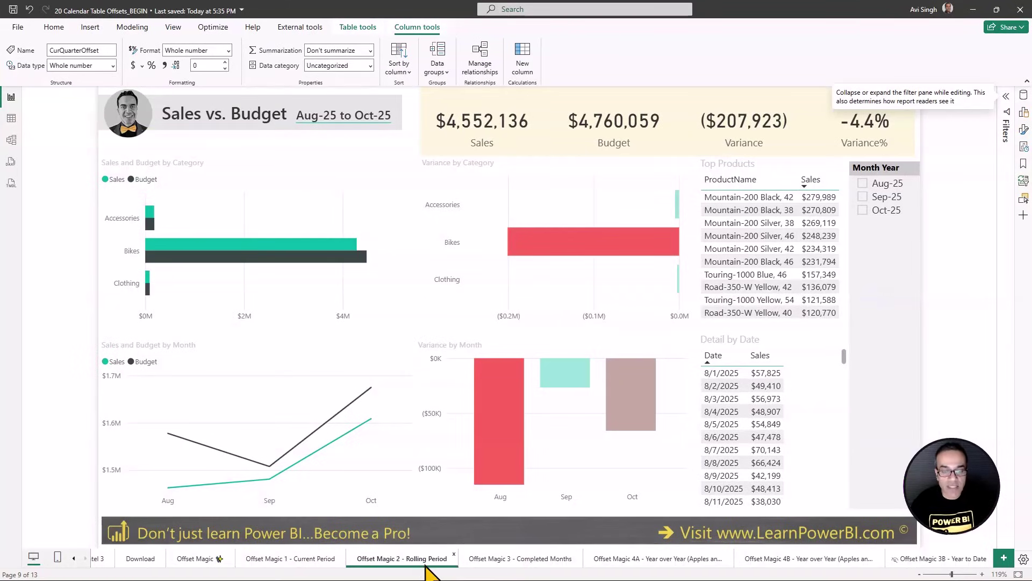
- Compare the Completed Months and Rolling Period pages, then open Offset Magic 3B - Year to Date
click(513, 562)
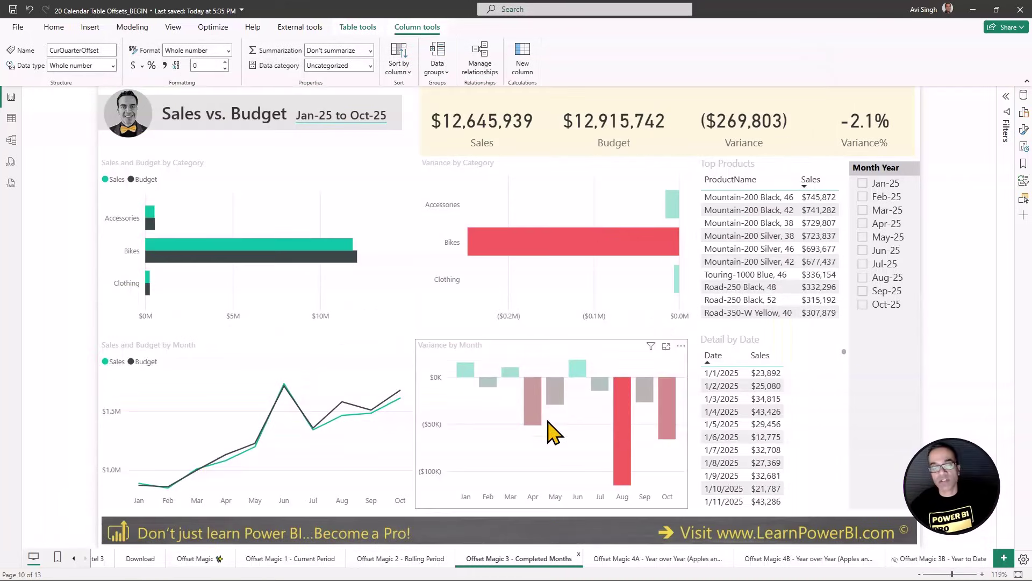
click(407, 562)
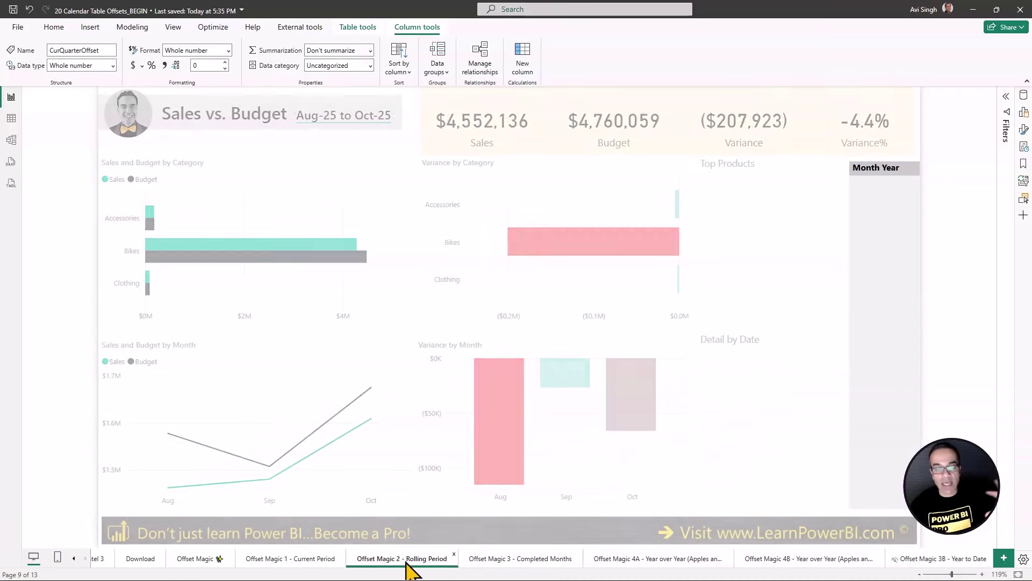
click(489, 562)
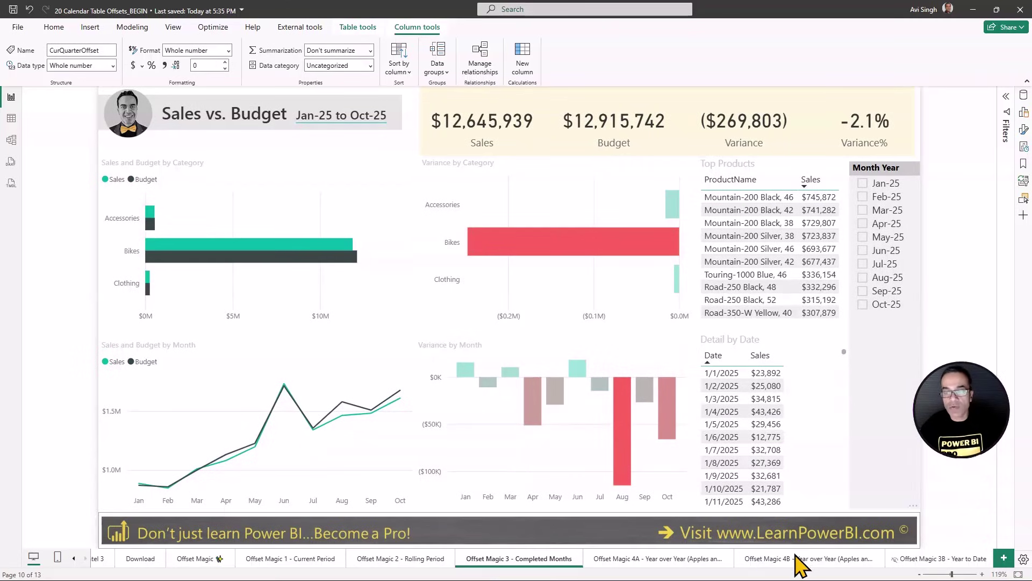
click(936, 558)
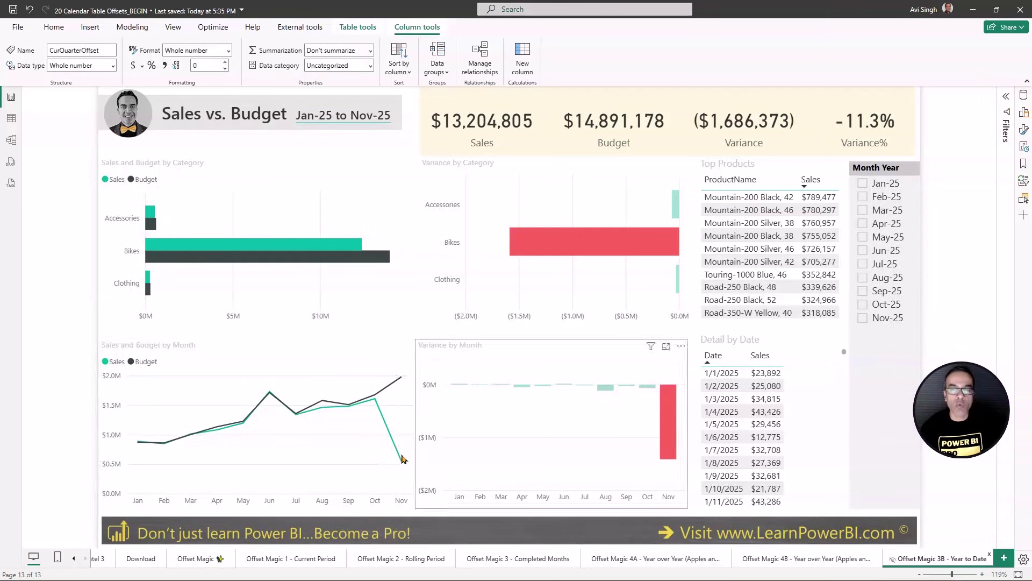
mouse_move(403, 469)
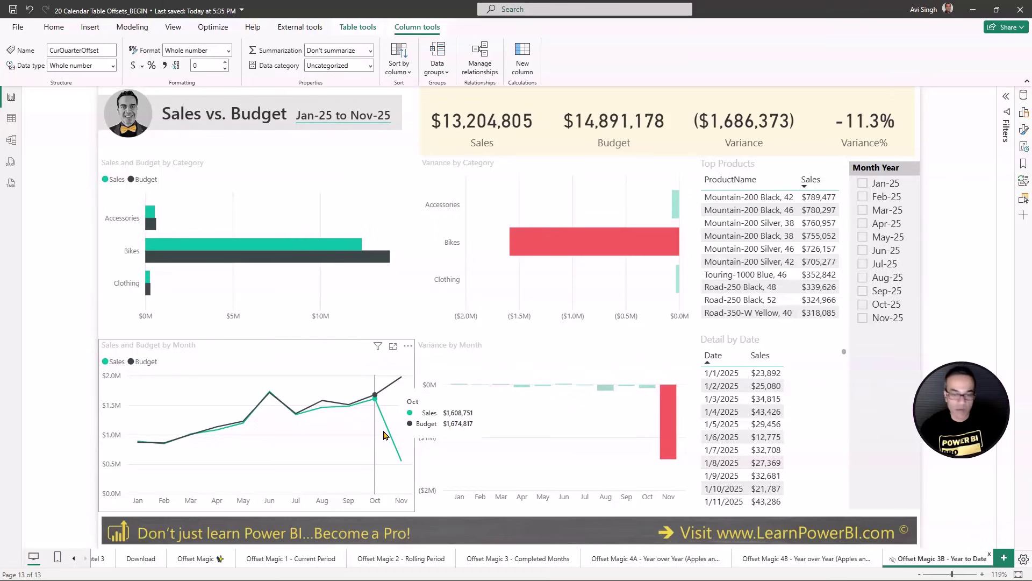
- Return to the Completed Months page and remove its Month page filter
click(530, 559)
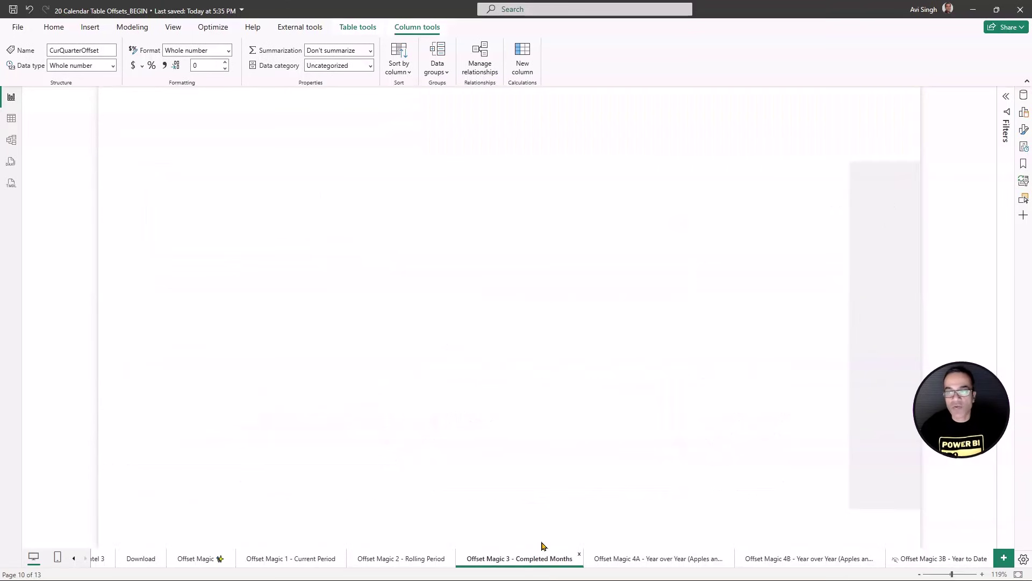
click(1005, 98)
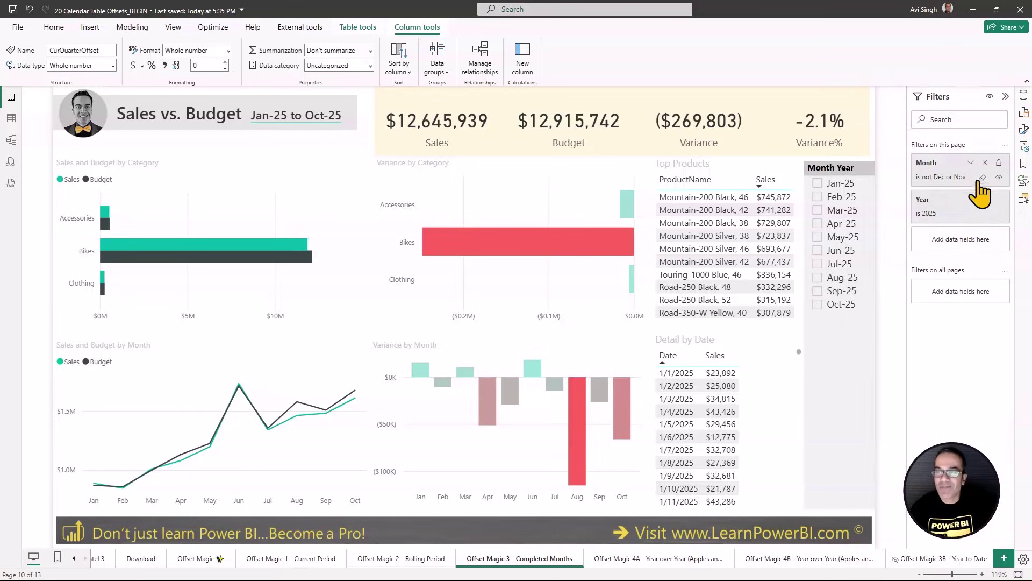
click(986, 163)
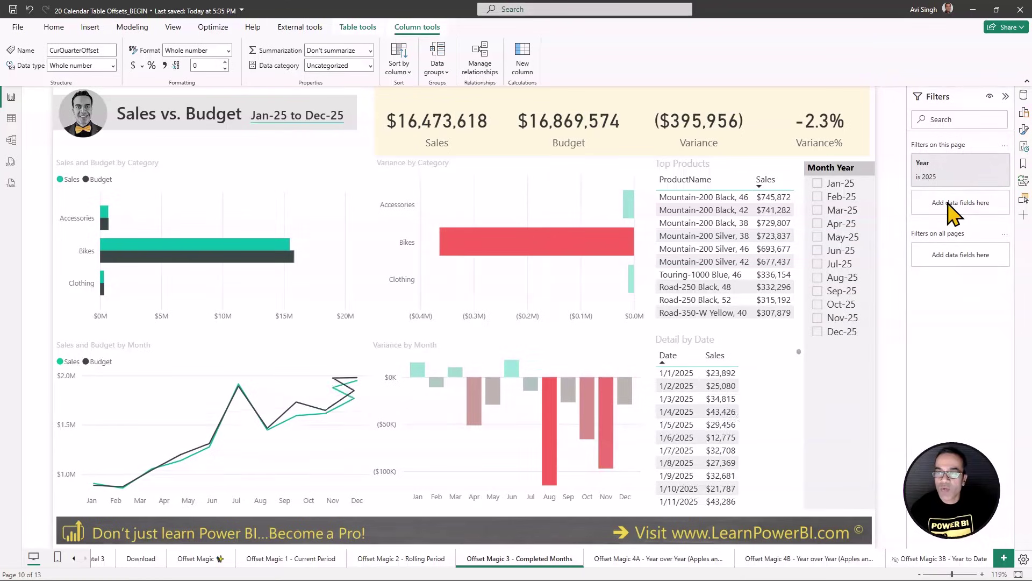
- Remove the Year page filter and add a CurYearOffset page filter set to is 0
click(985, 163)
click(1023, 96)
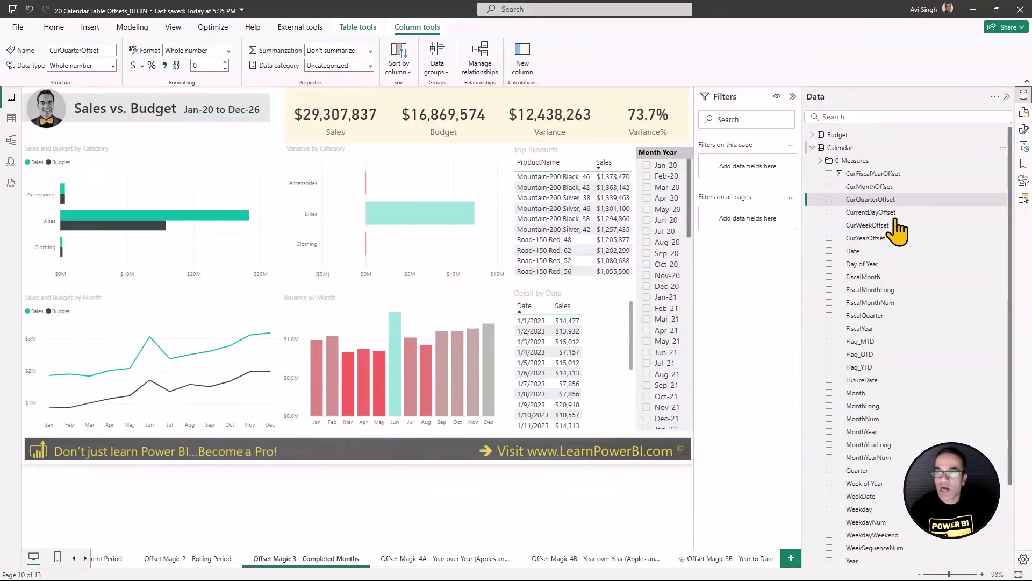
drag(874, 243, 746, 170)
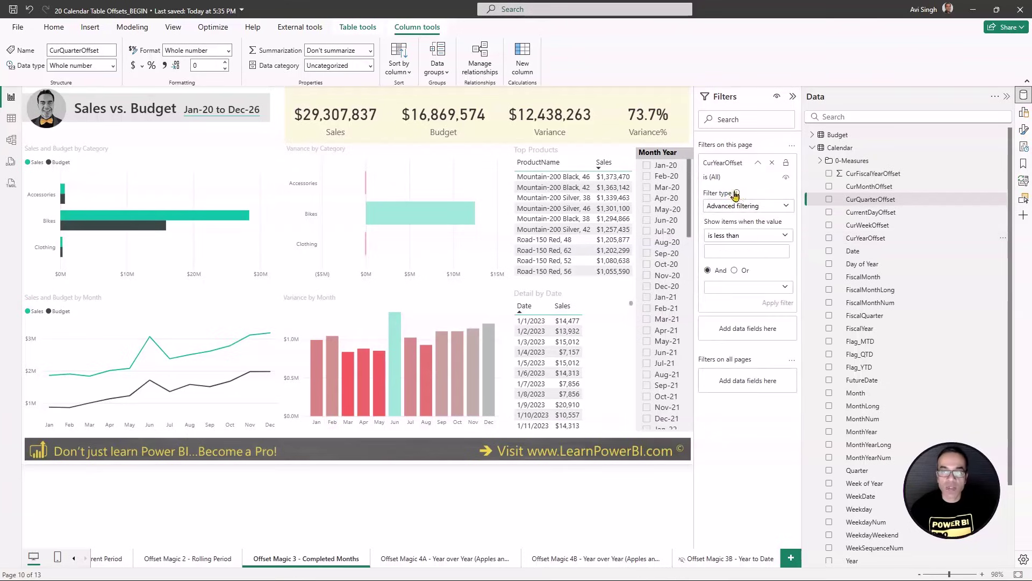
click(738, 241)
click(712, 304)
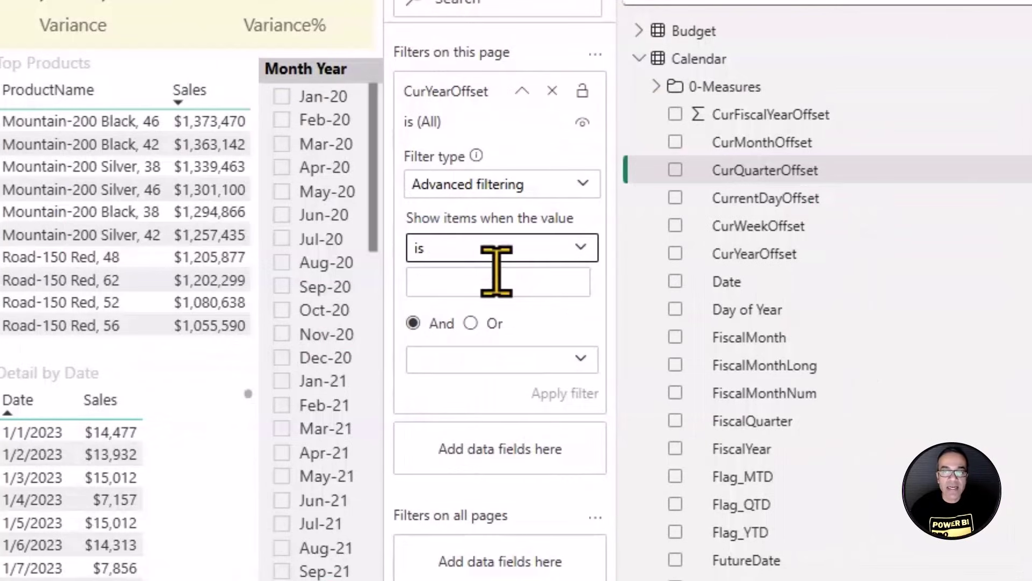
click(482, 283)
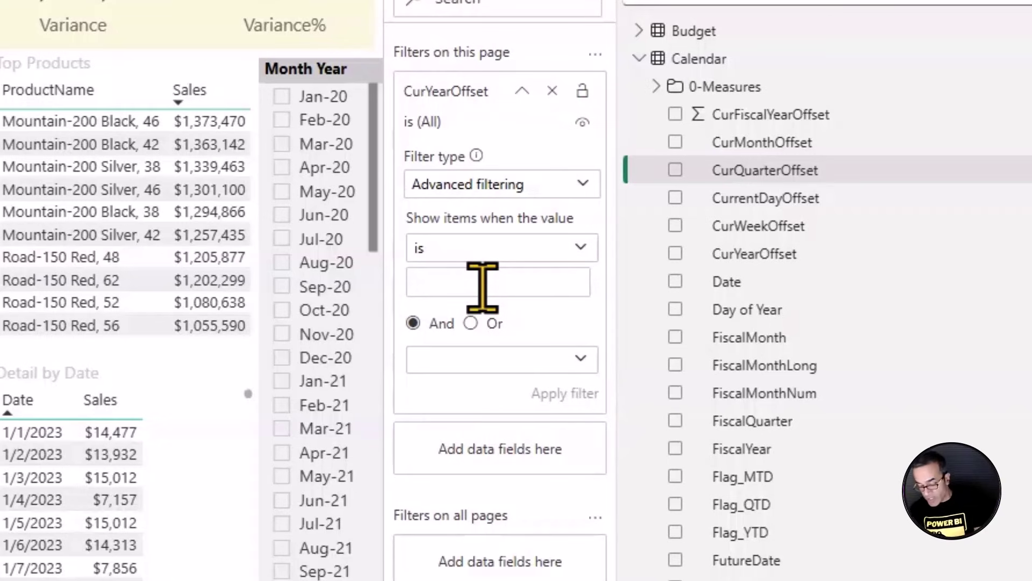
text(0)
click(562, 395)
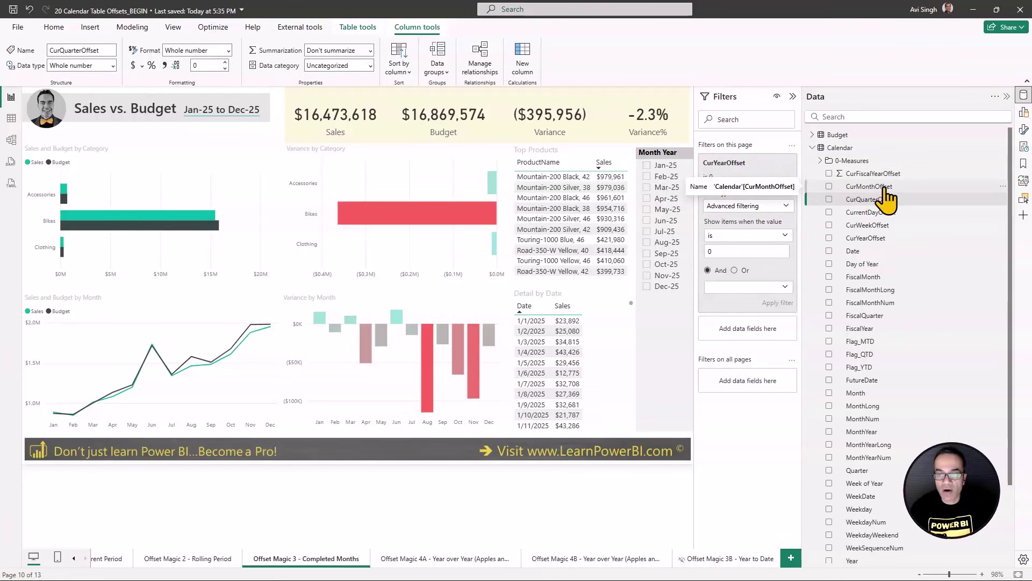
- Add a CurMonthOffset is less than 0 page filter, then collapse the Filters and Data panes
drag(880, 190, 747, 172)
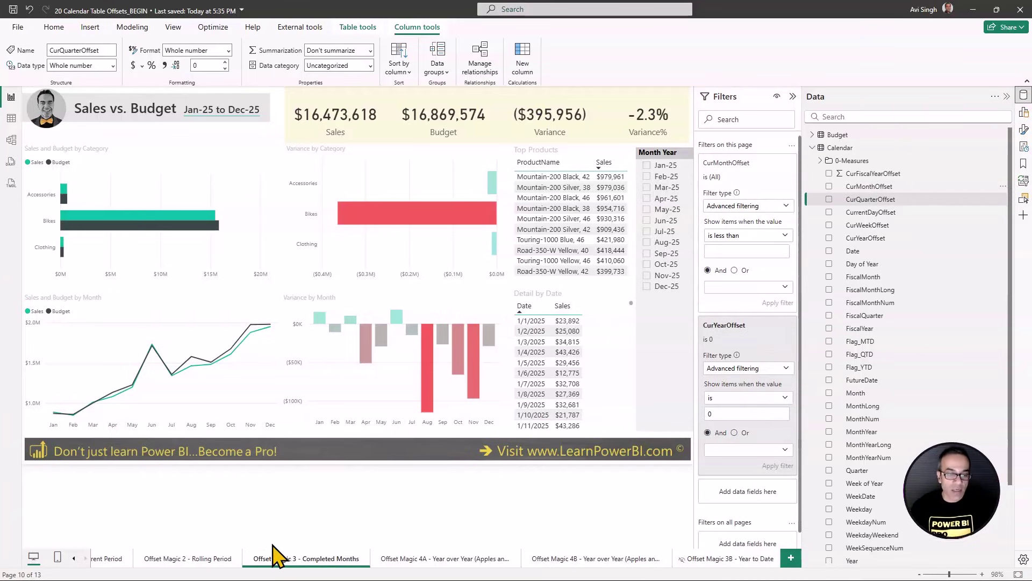
click(207, 559)
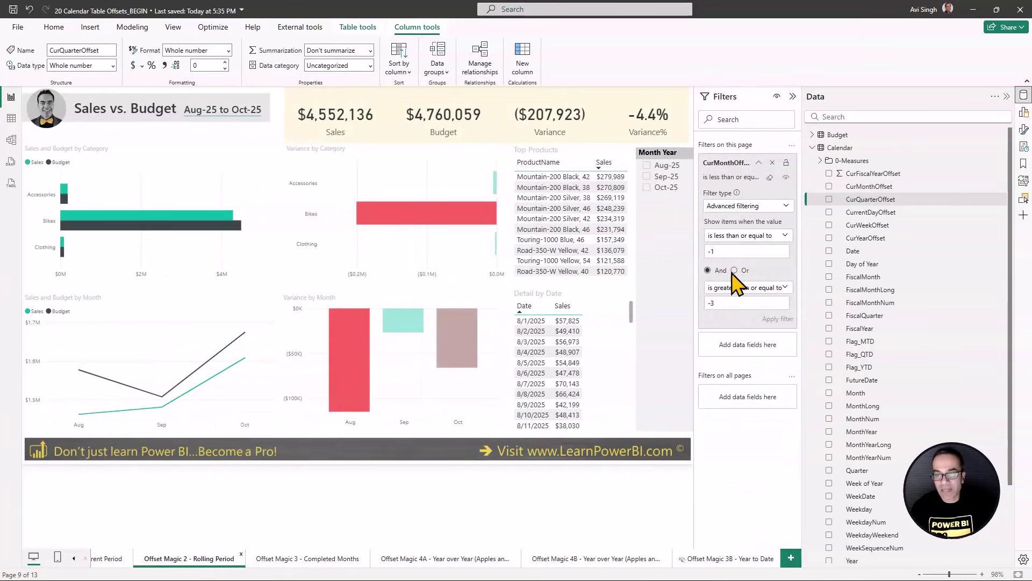
click(322, 557)
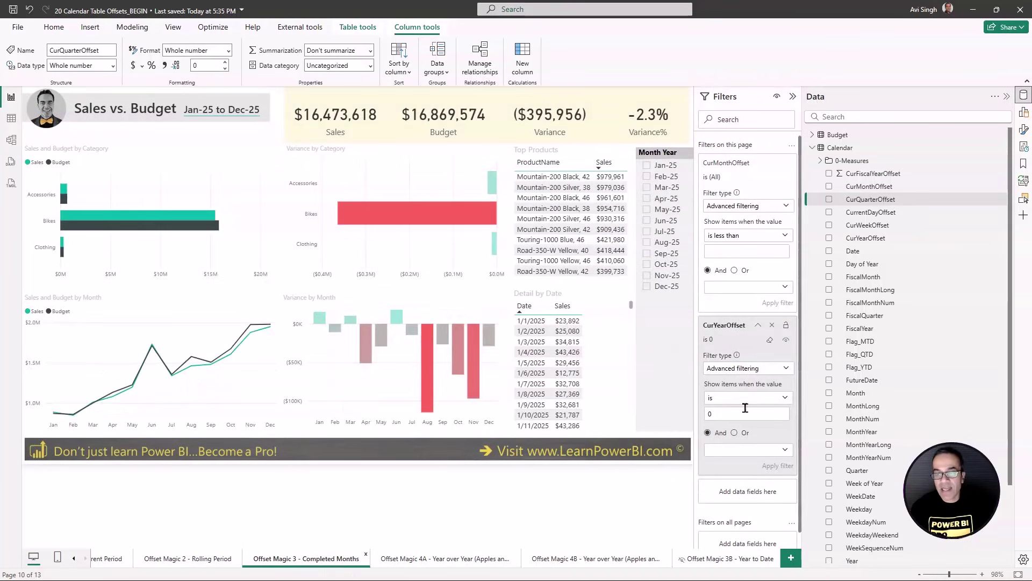
click(760, 401)
click(752, 325)
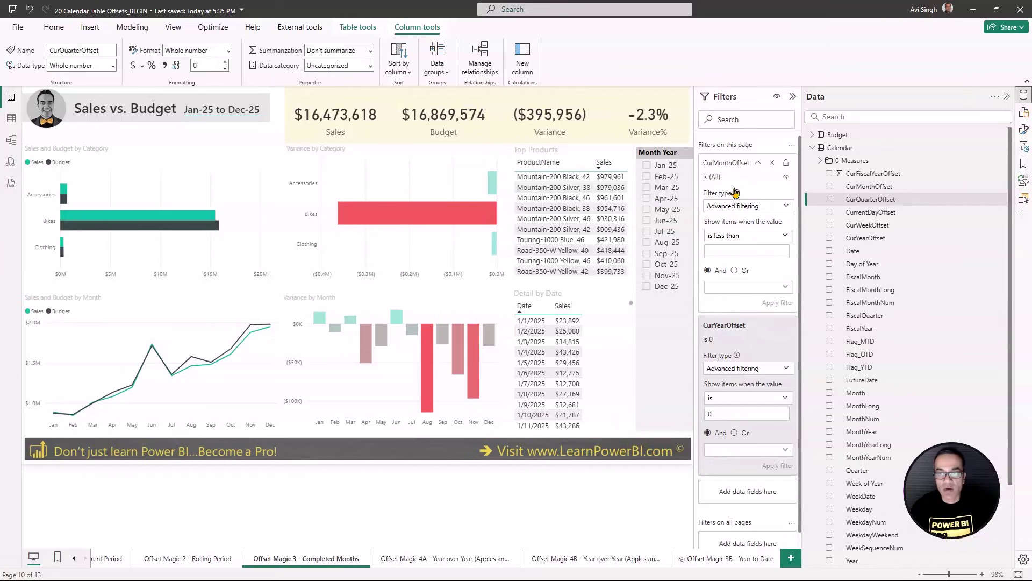
click(735, 248)
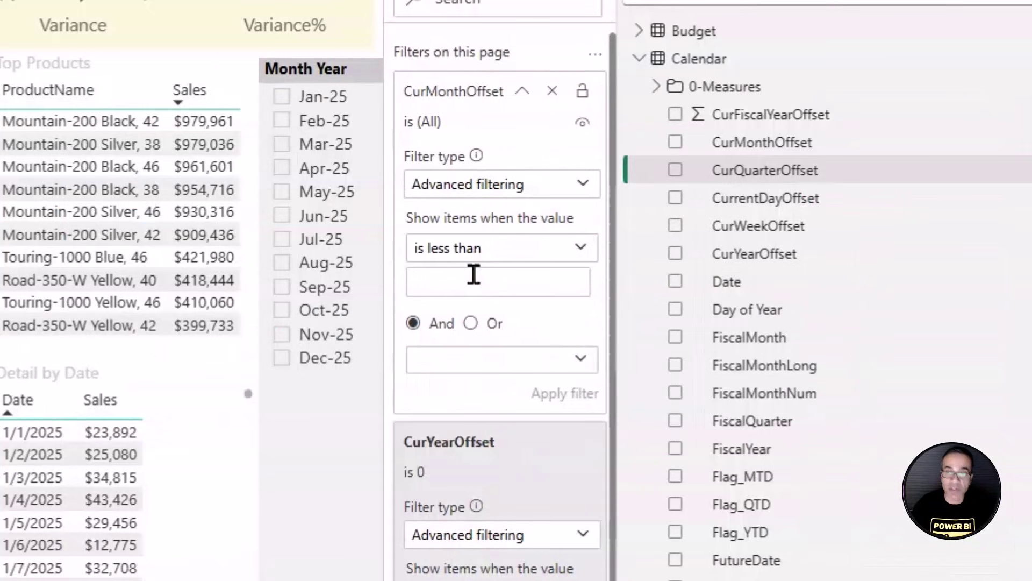
text(0)
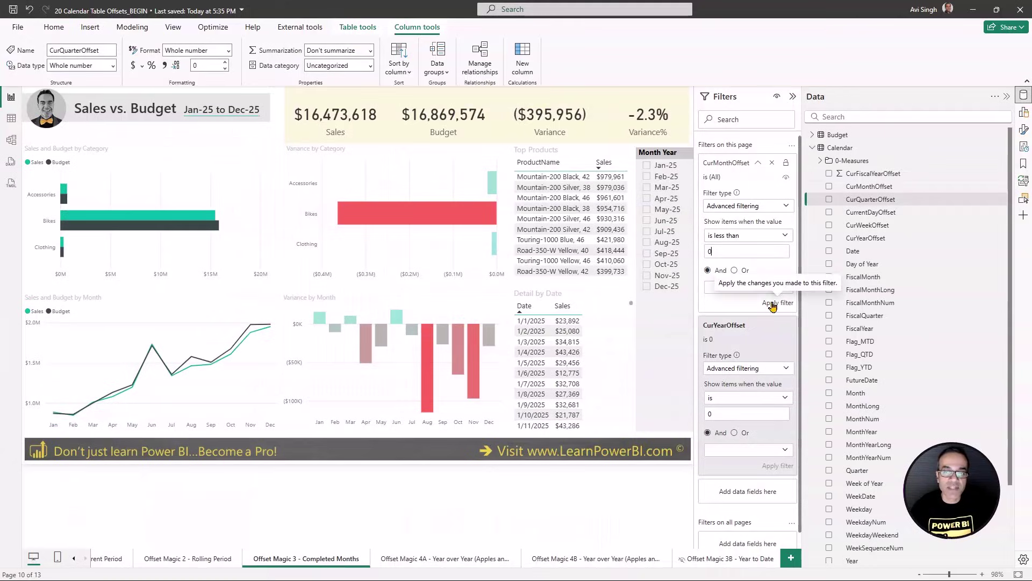
click(771, 303)
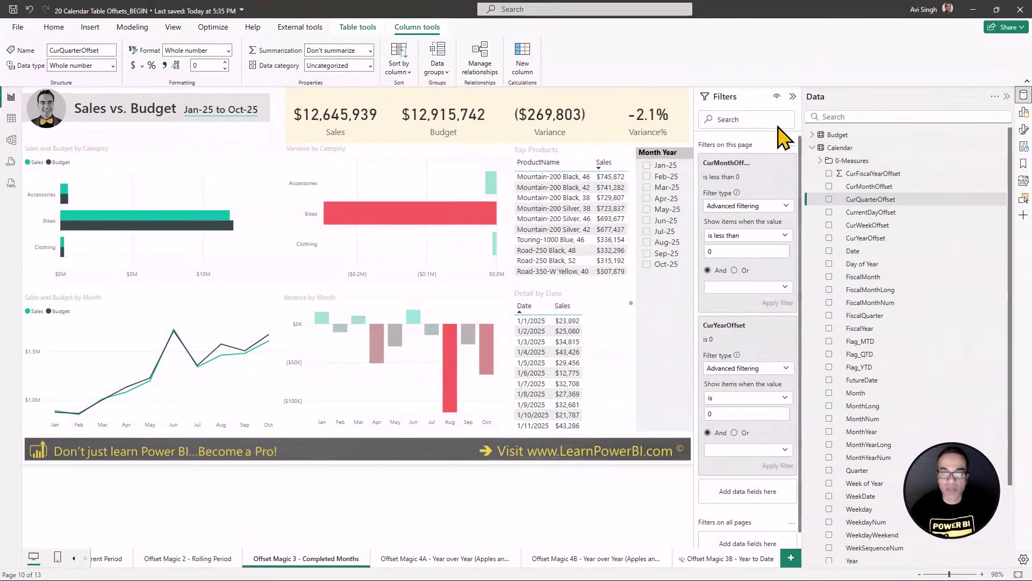
click(792, 97)
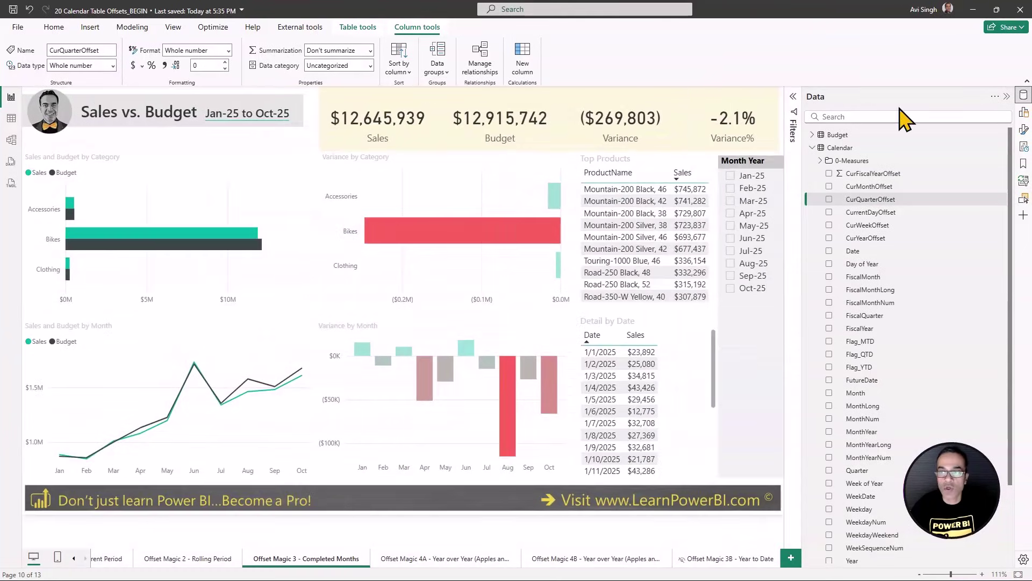
click(1006, 96)
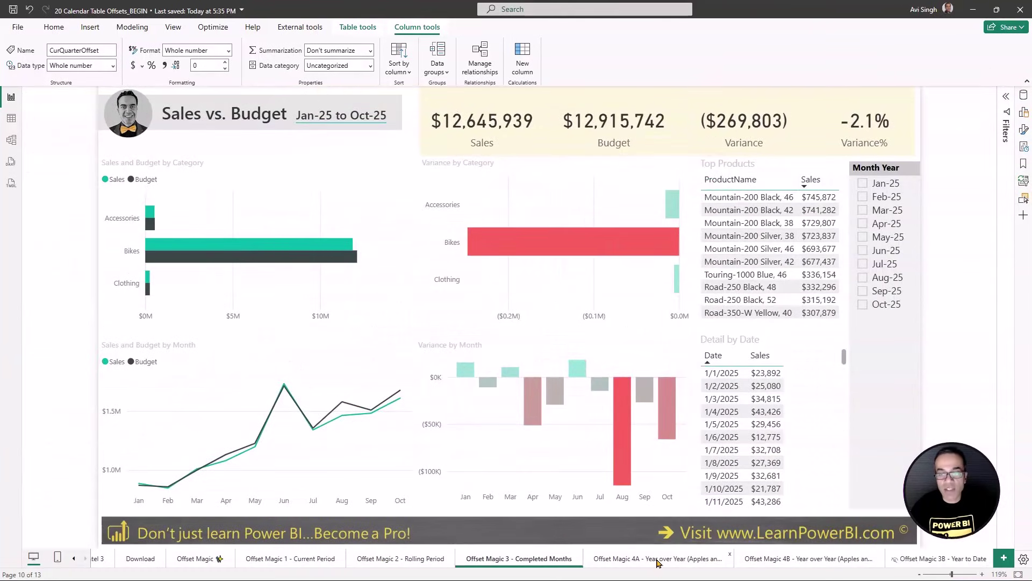
- Go to the Offset Magic 4A Partner Sales year-over-year page
click(657, 560)
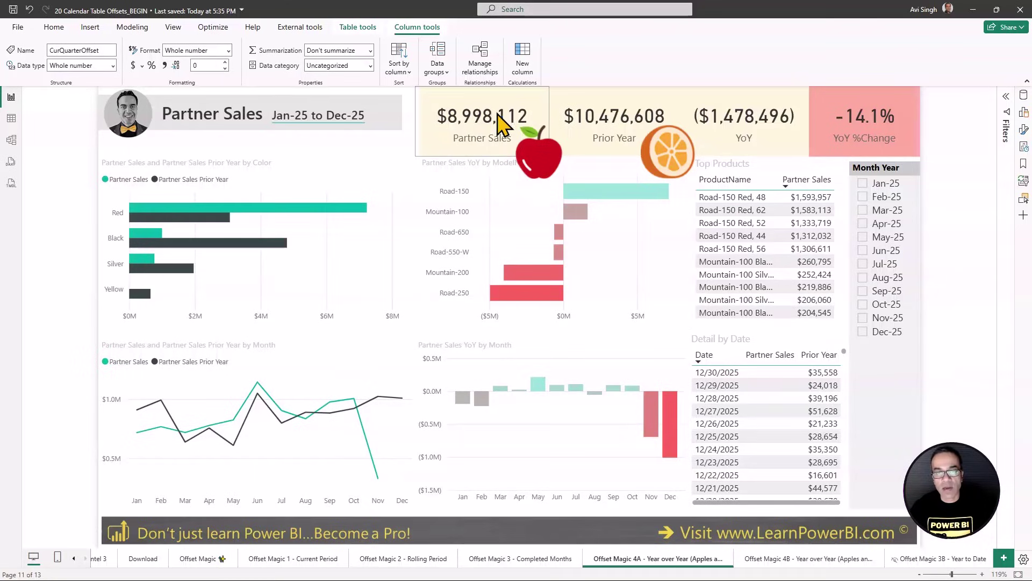
click(517, 565)
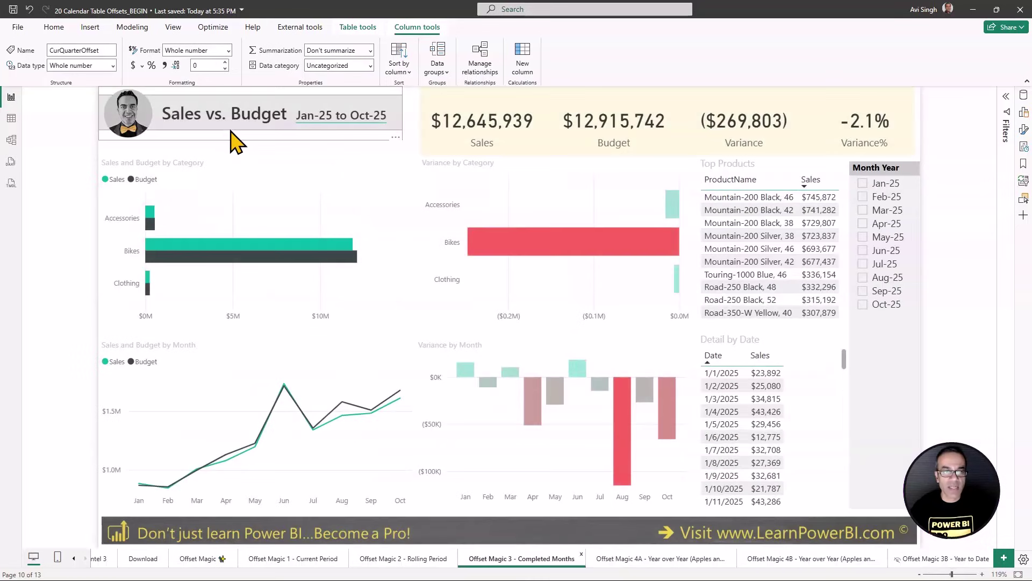
click(608, 561)
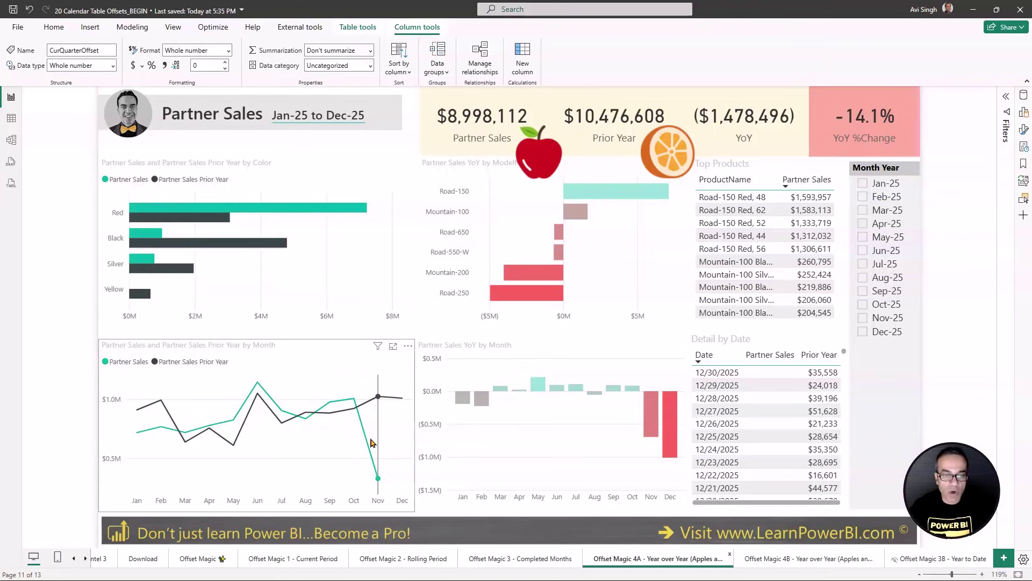
- Inspect Detail by Date in focus mode, then reveal the Year is 2025 page filter
mouse_move(371, 442)
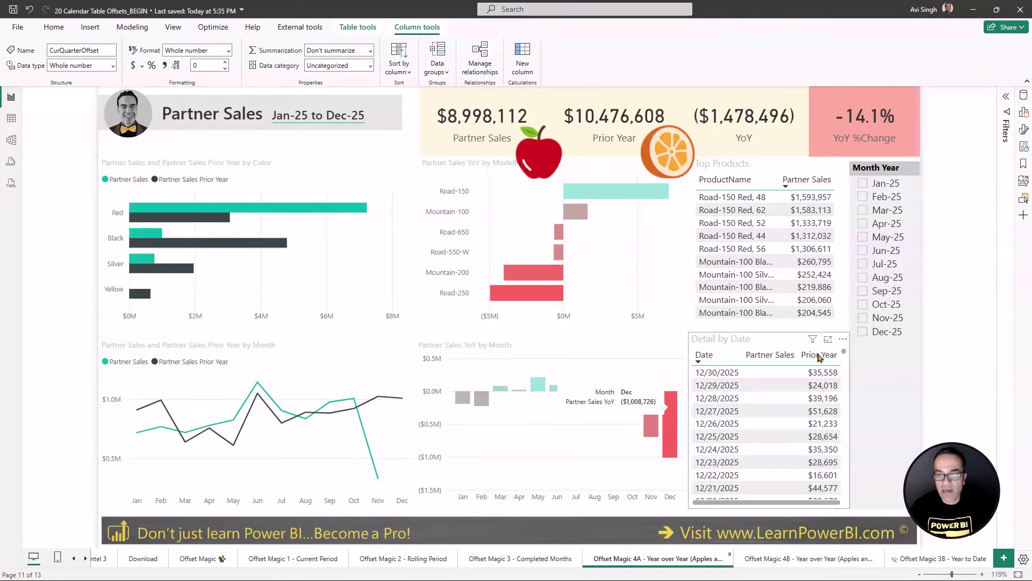
click(828, 342)
scroll(129, 301, down, 10)
scroll(126, 307, up, 3)
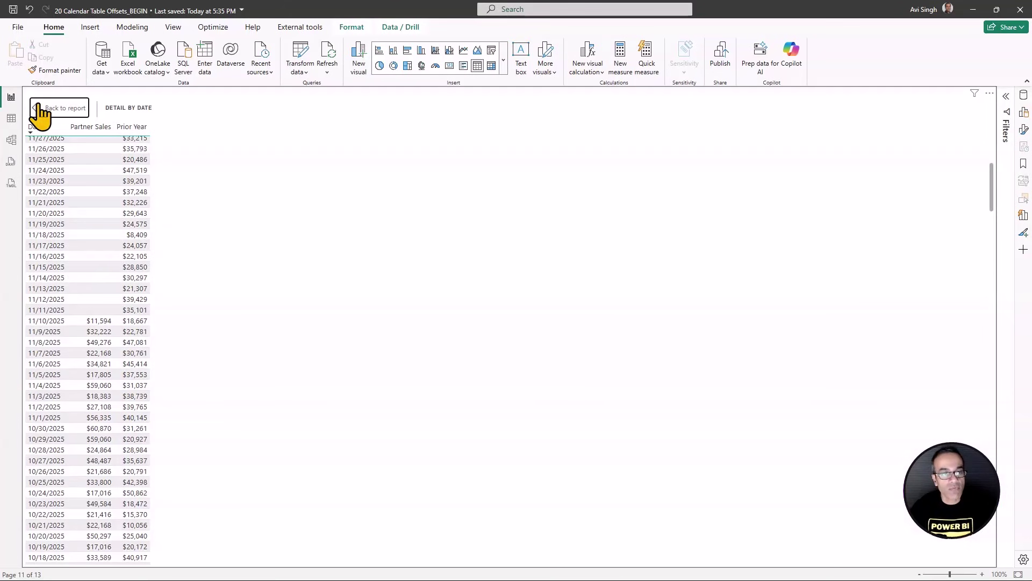
click(41, 111)
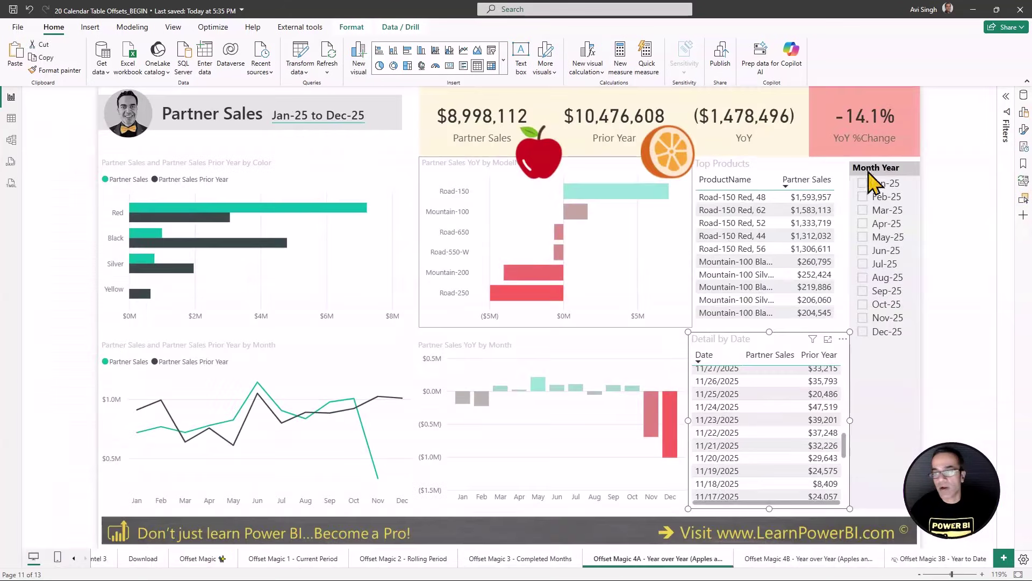
click(1006, 111)
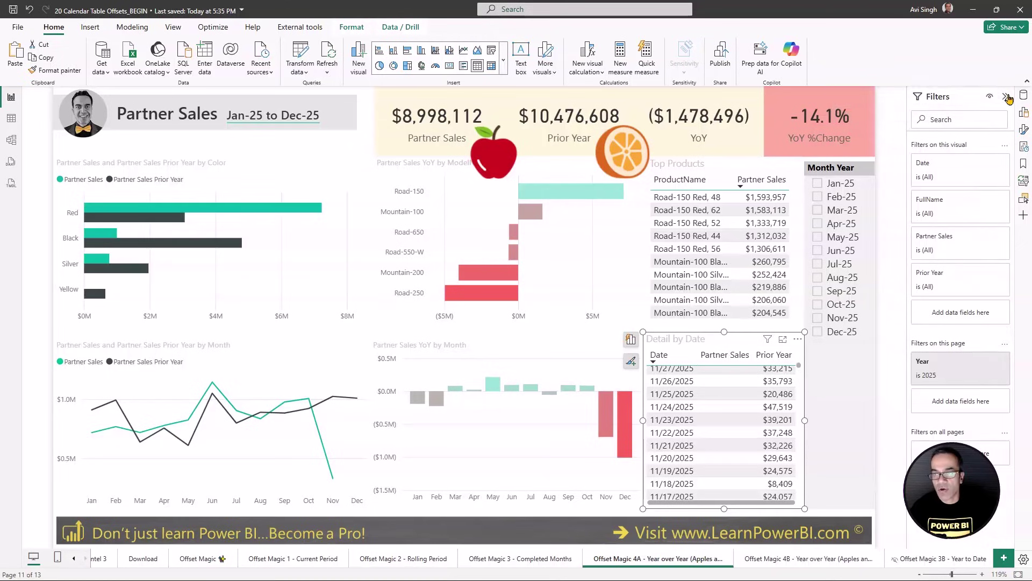
- On the Offset Magic 4B page, add a CurYearOffset page filter set to is 0
click(1005, 96)
click(788, 560)
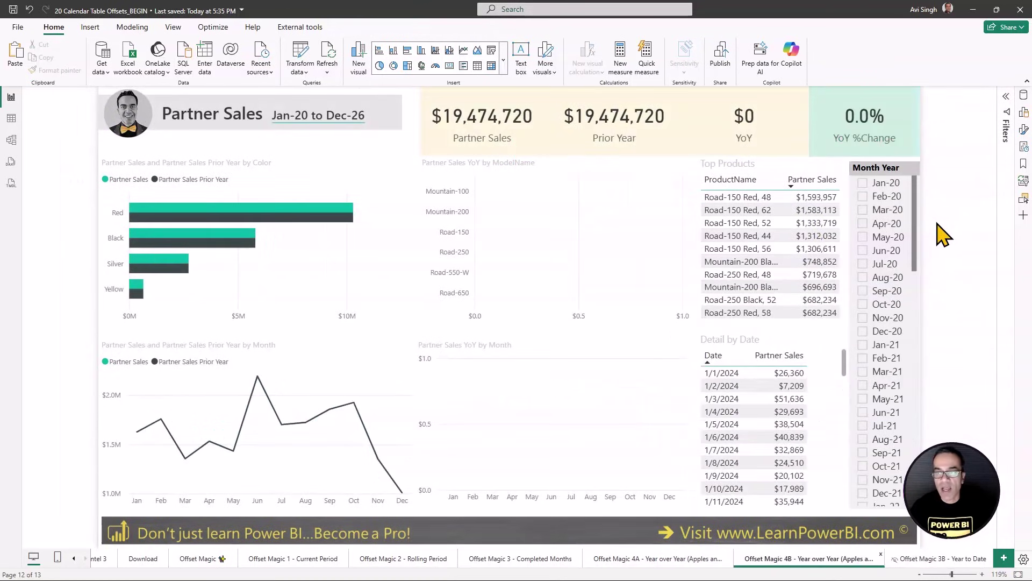
click(1005, 96)
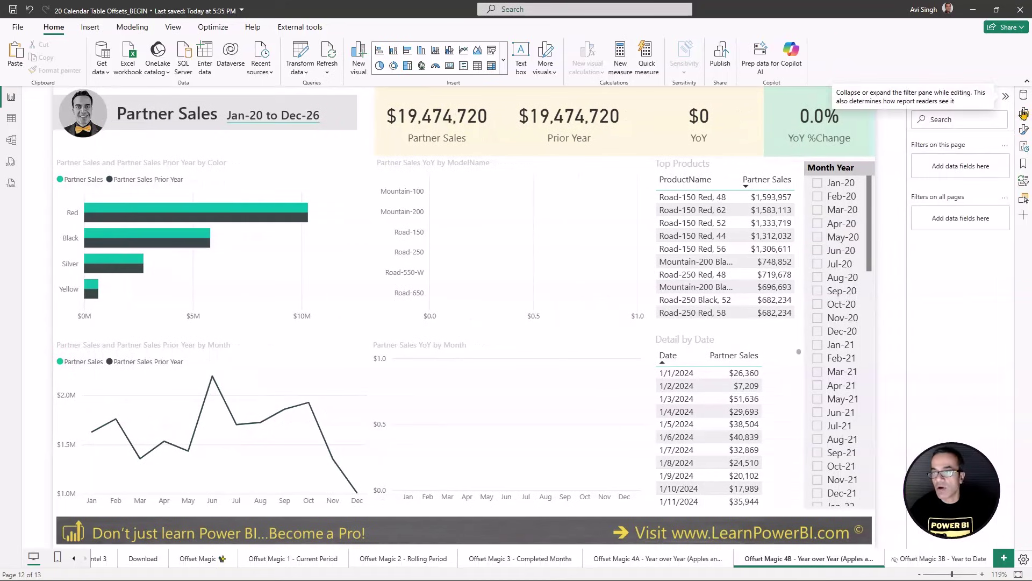
click(1024, 95)
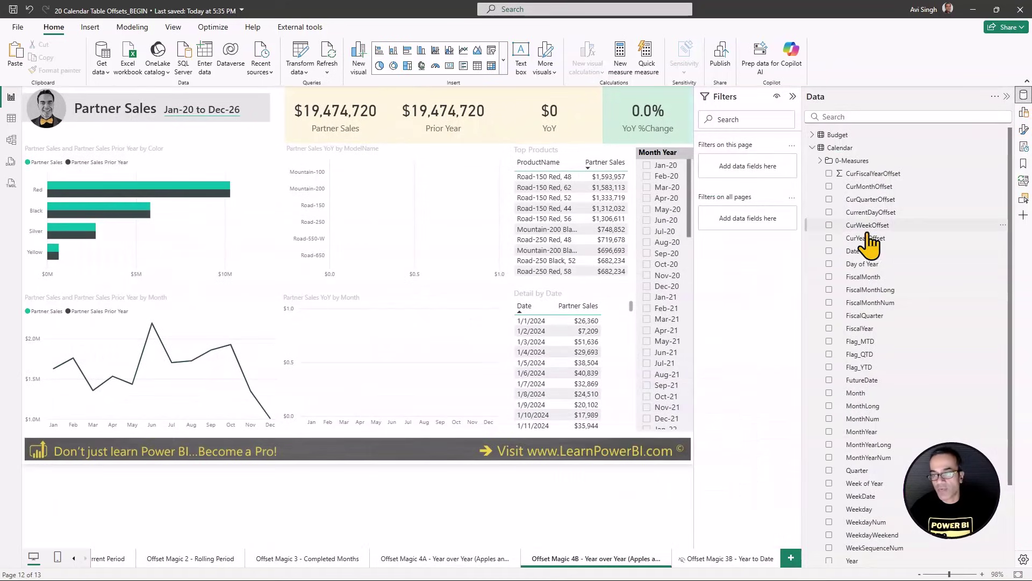
drag(867, 240, 767, 171)
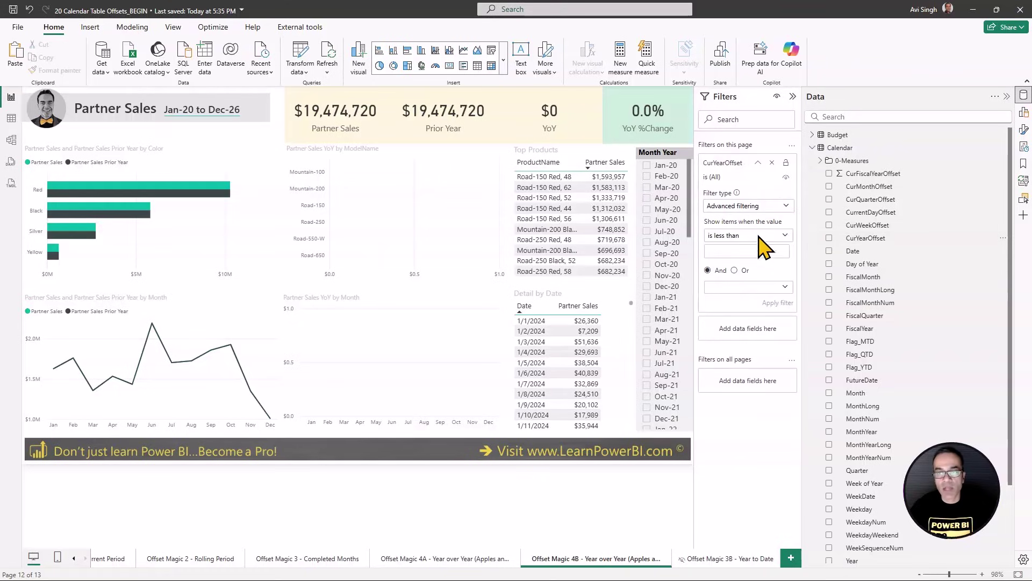
click(741, 240)
click(713, 303)
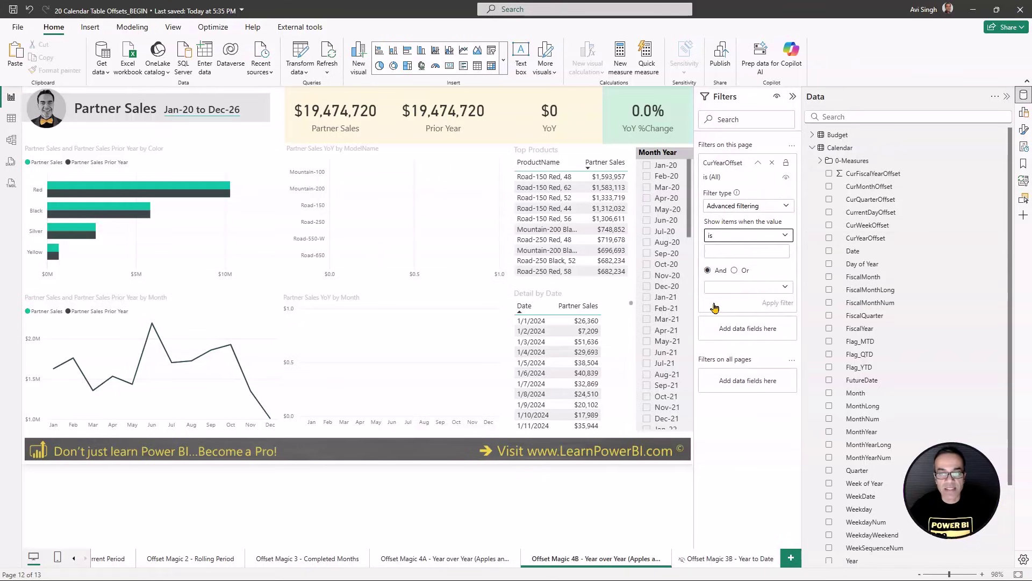
click(757, 253)
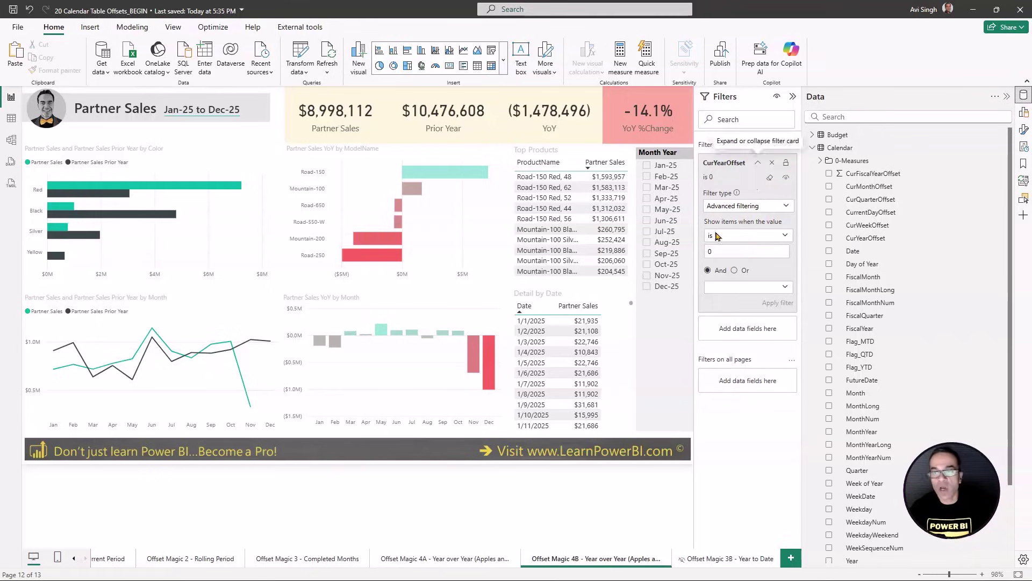
click(757, 162)
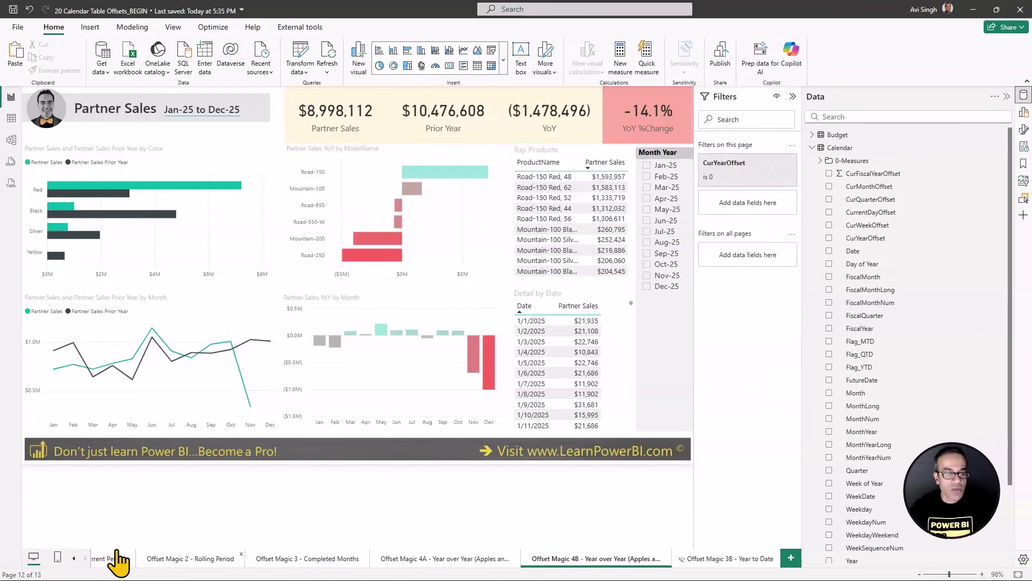
click(76, 559)
click(75, 559)
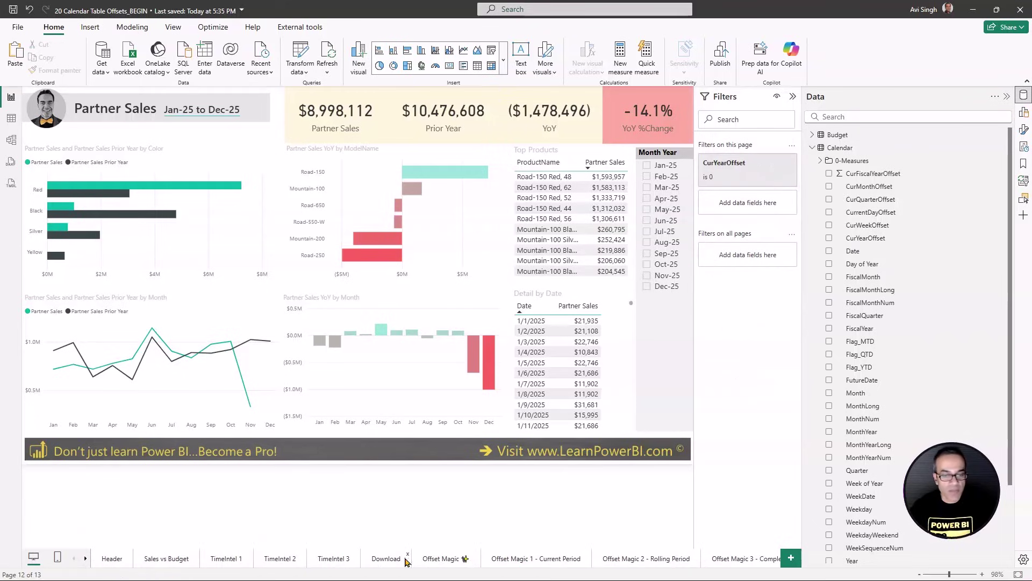
click(434, 562)
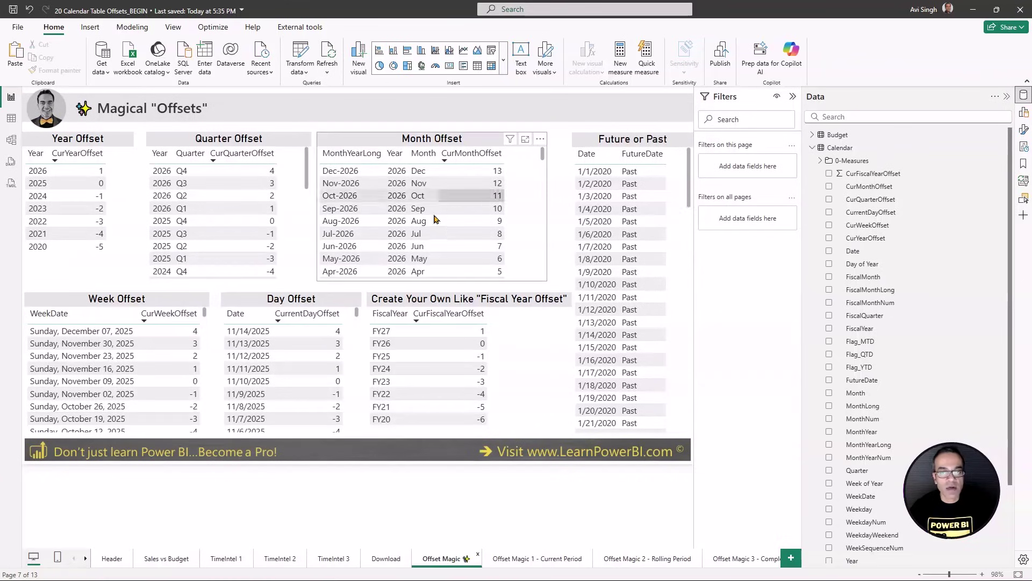
click(257, 302)
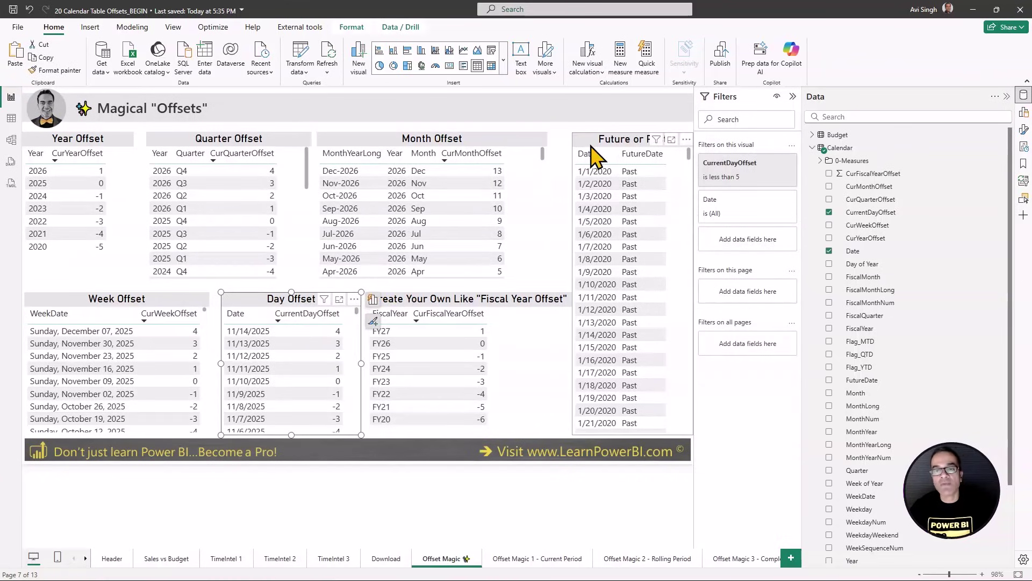
click(618, 199)
scroll(671, 246, down, 4)
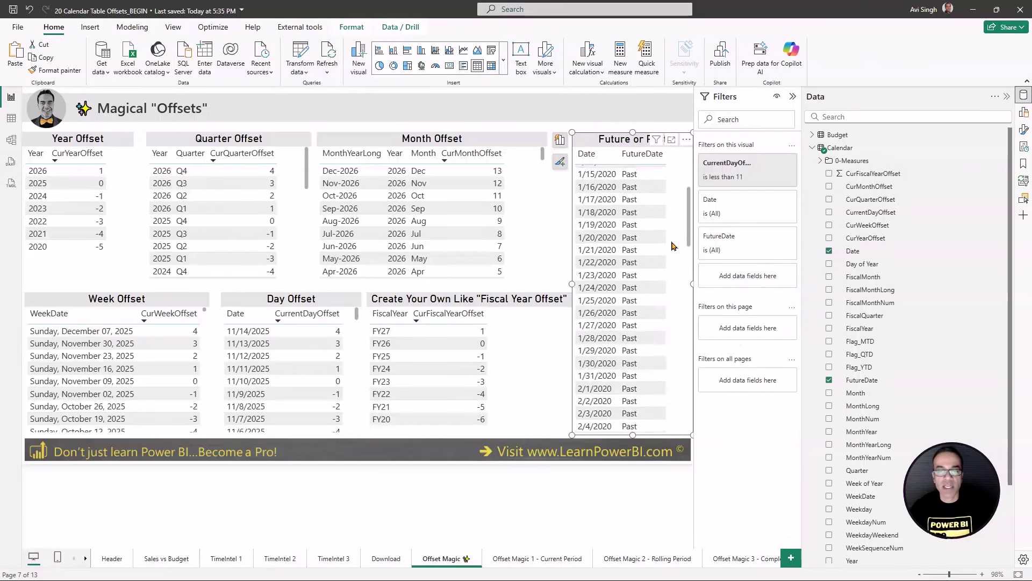
scroll(672, 247, down, 10)
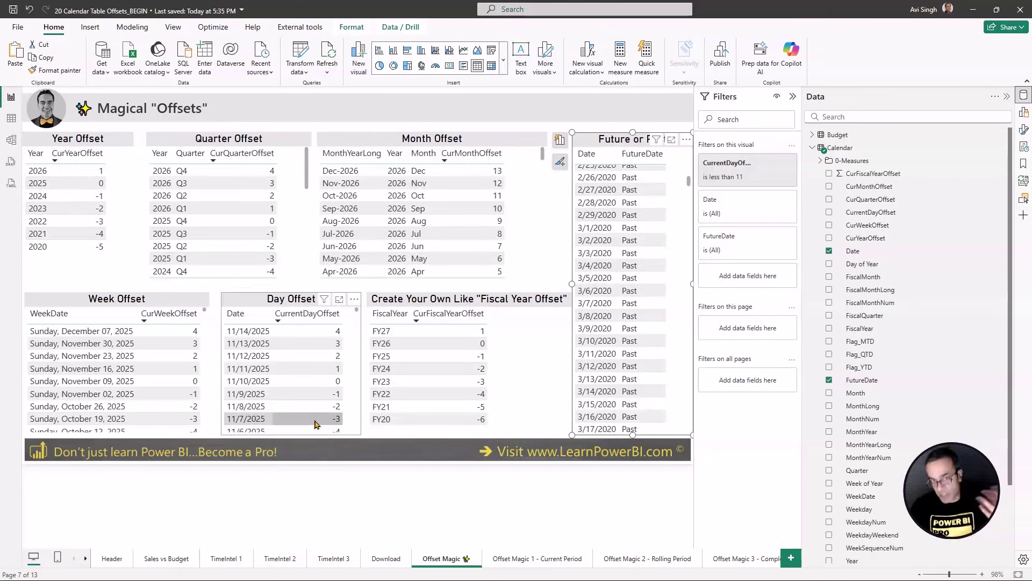
click(85, 558)
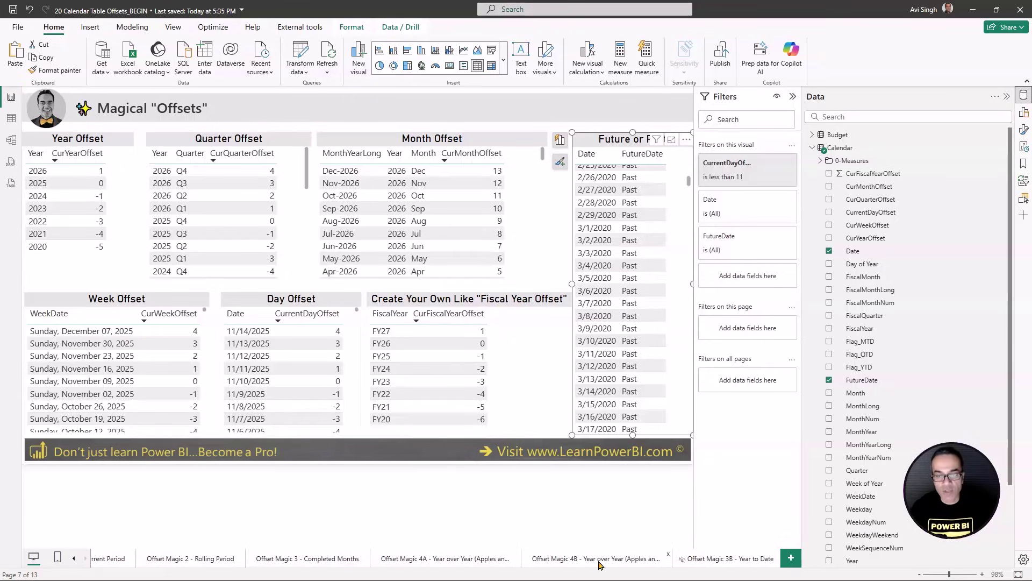
click(595, 558)
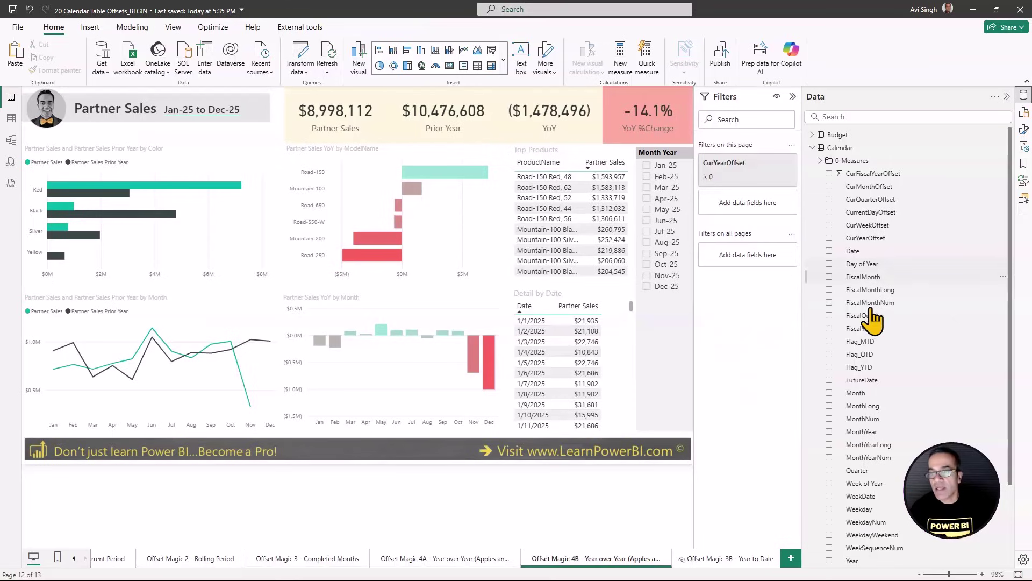
- Add a FutureDate is Past page filter, limiting Offset Magic 4B to Jan-25 through Nov-25
drag(863, 381, 750, 214)
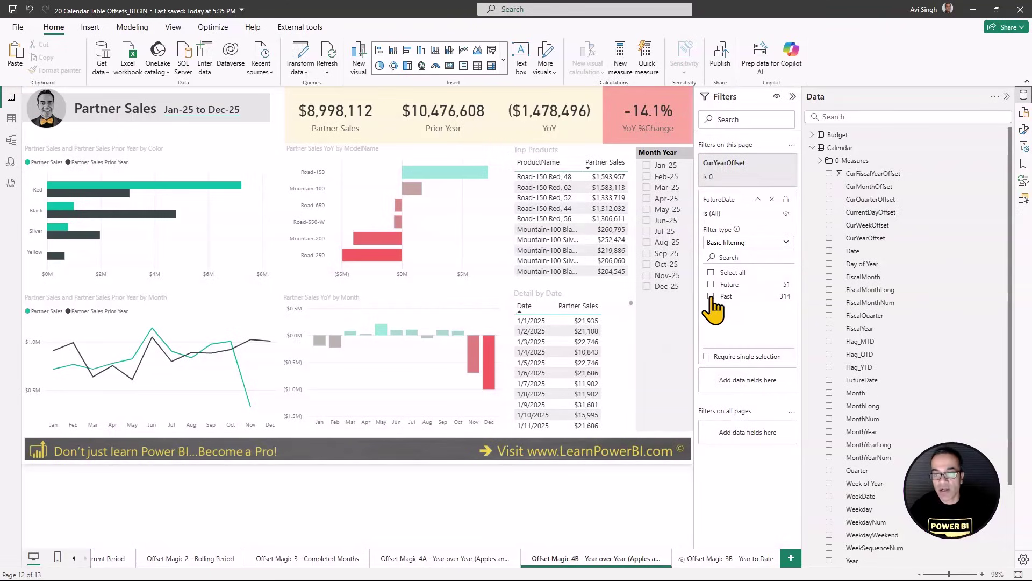
click(711, 296)
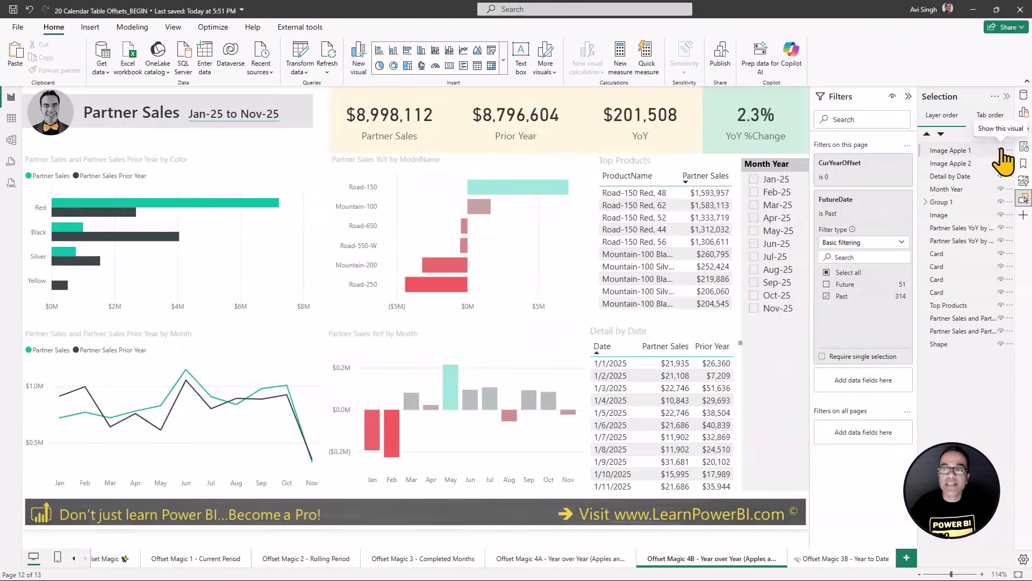
click(1001, 151)
click(1002, 163)
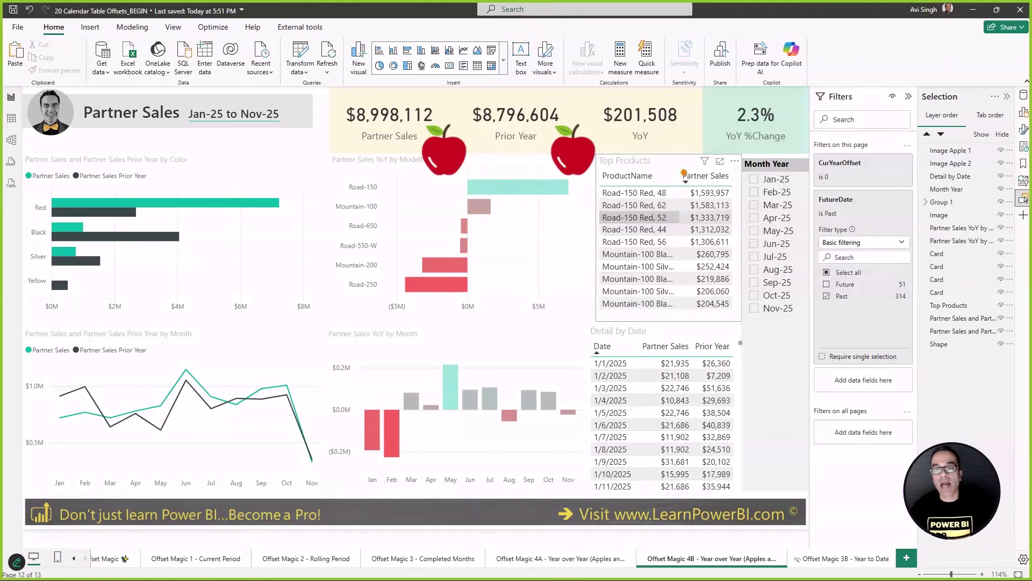
drag(600, 251, 717, 127)
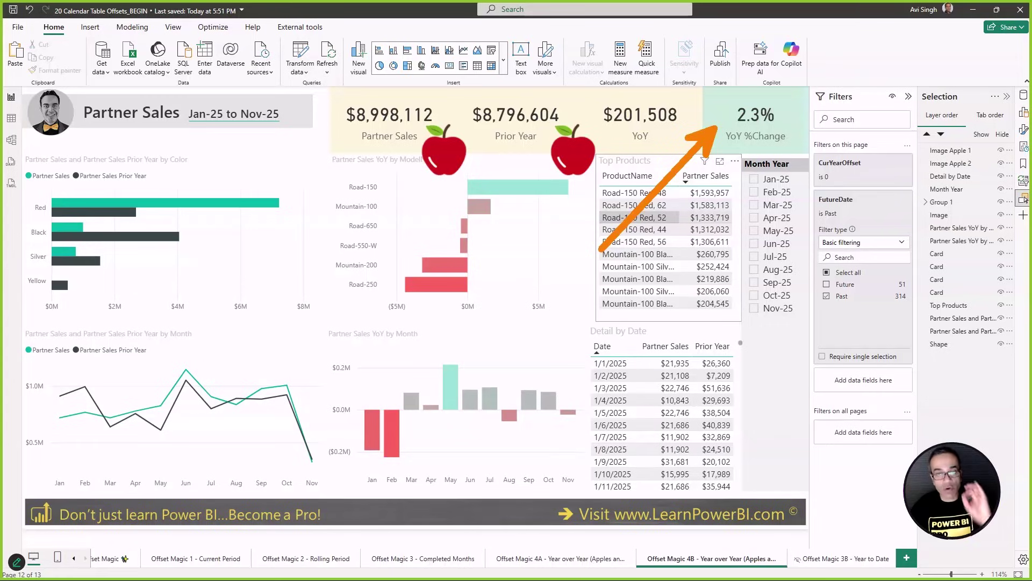
key(Escape)
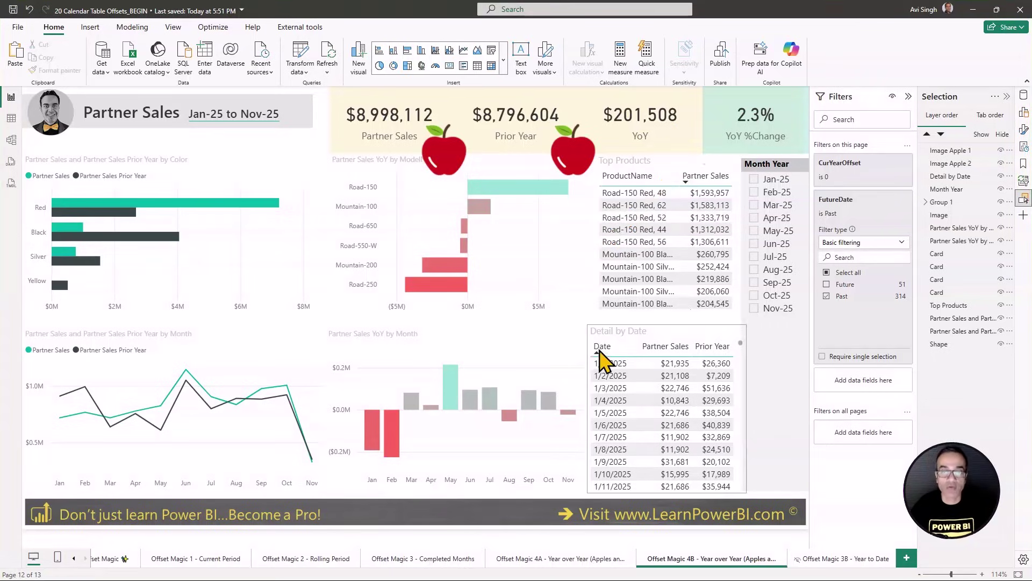
click(564, 559)
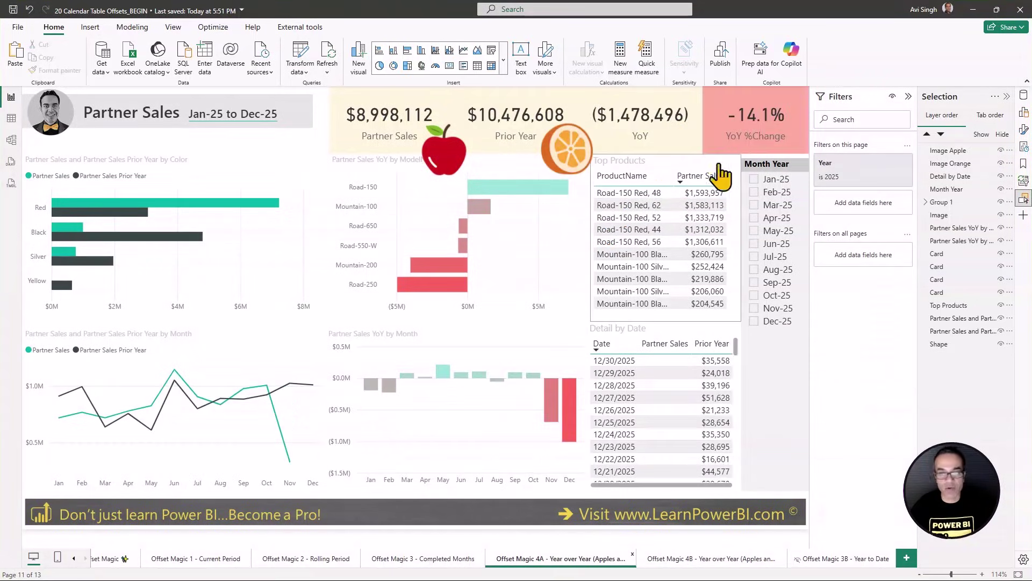
click(692, 561)
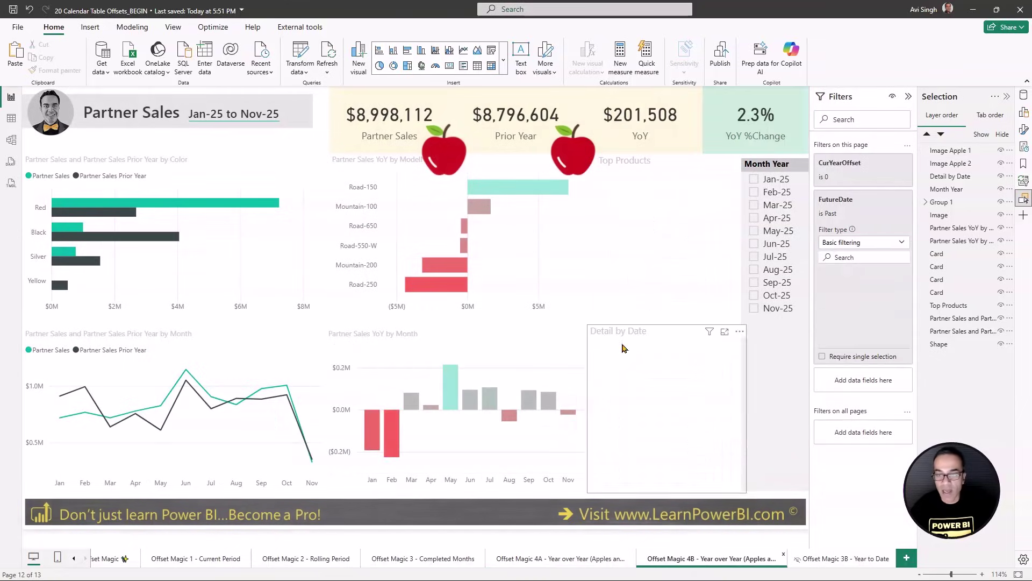
- Sort the focused Detail by Date table by Date descending, then go back to the report
click(725, 332)
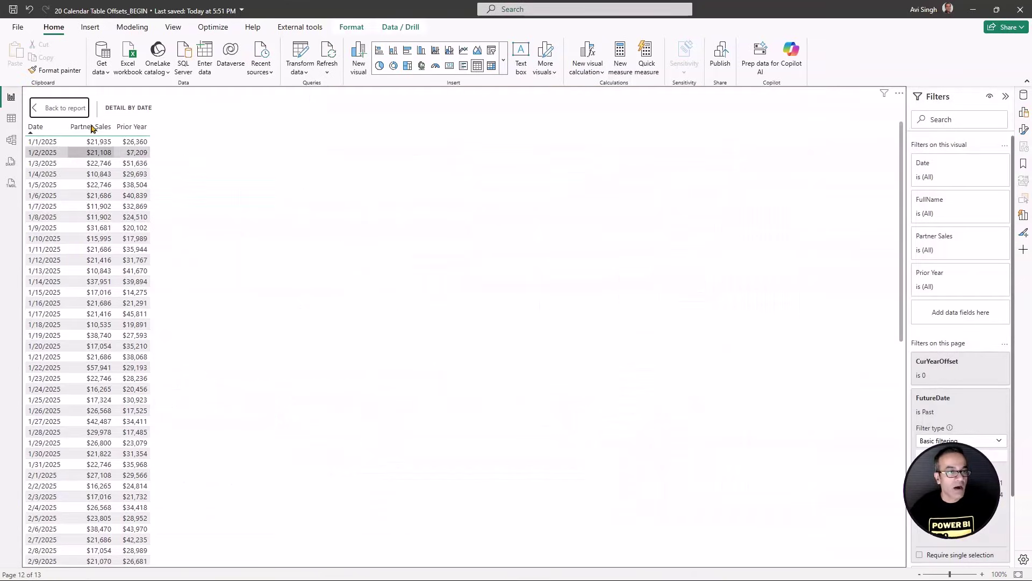
click(43, 129)
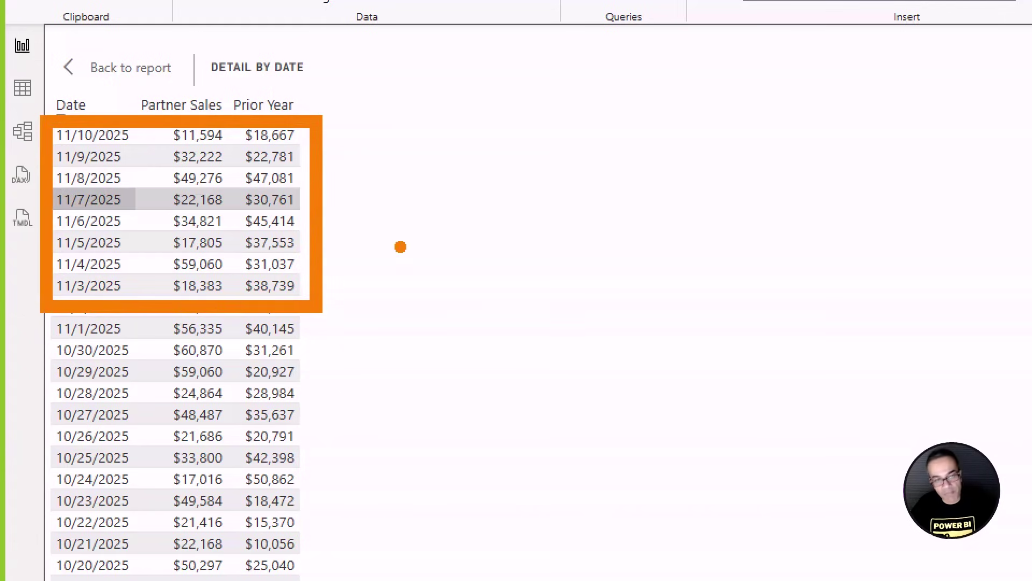
click(73, 67)
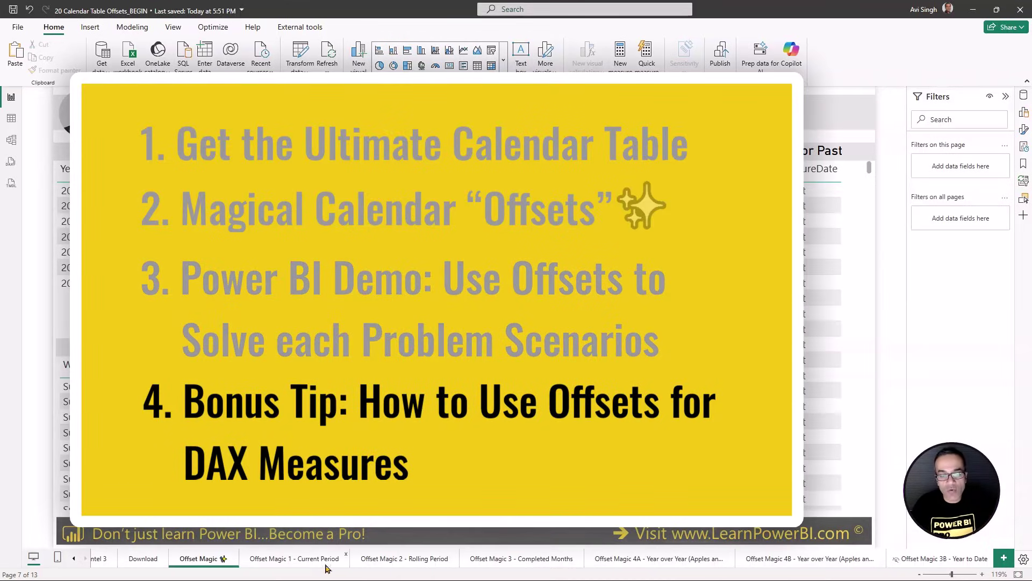
- Show Offset Magic 1 - Current Period with Filters collapsed, briefly visiting DAX query view
click(317, 563)
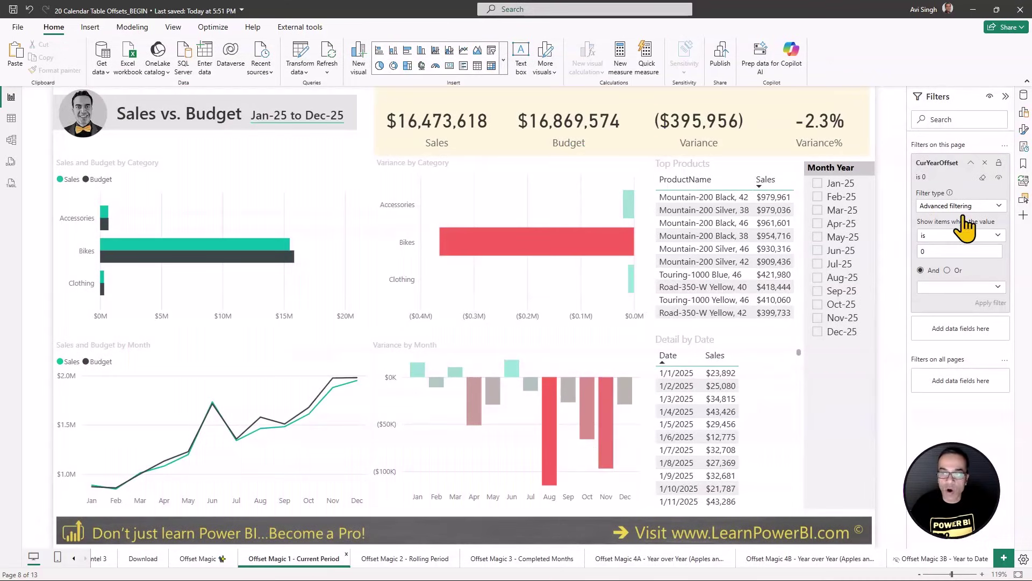
click(1005, 97)
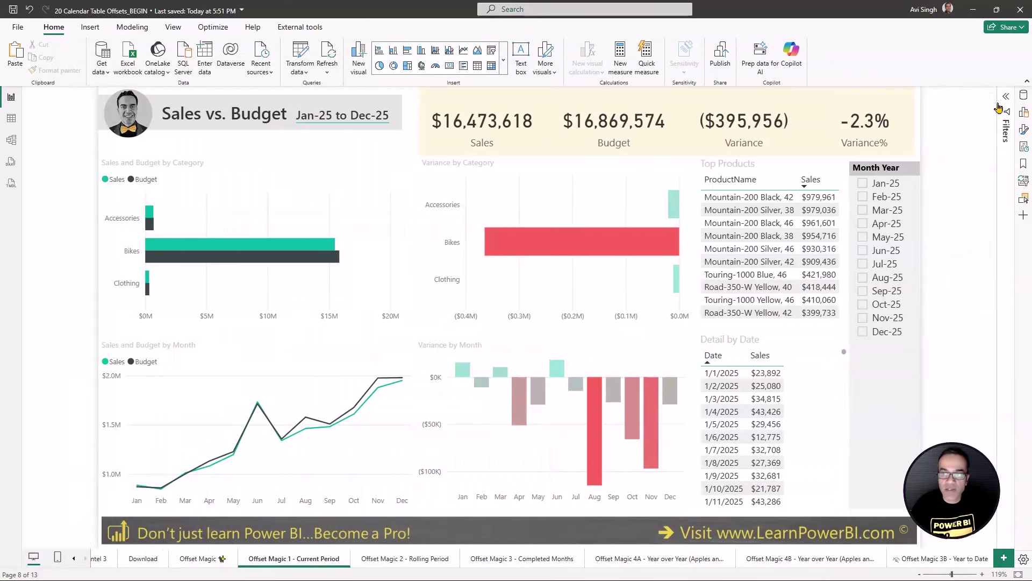
click(13, 164)
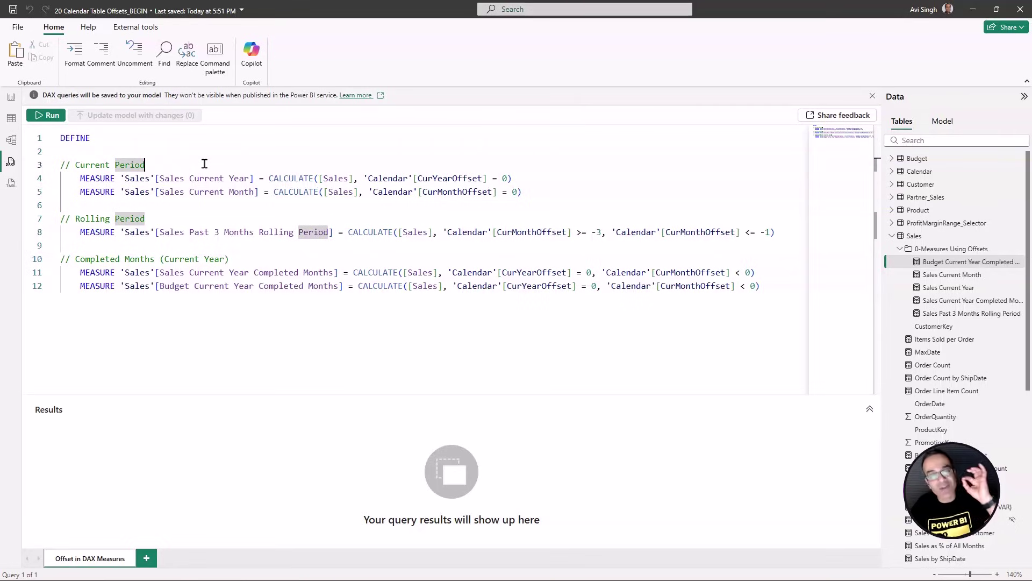
click(11, 121)
click(11, 98)
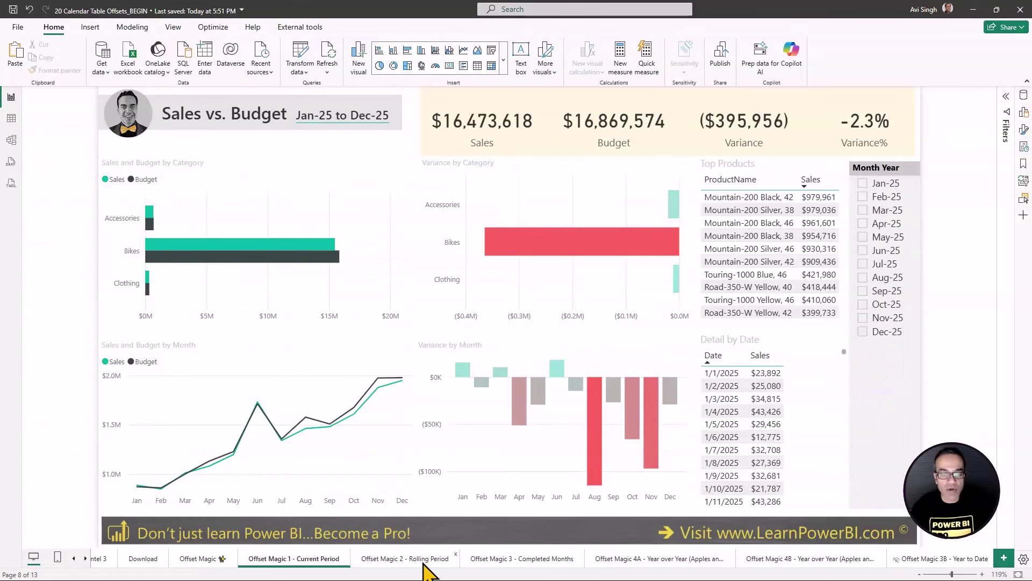
- Draw arrows and boxes highlighting Sales values in the Detail by Date table, then clear them
key(ctrl+2)
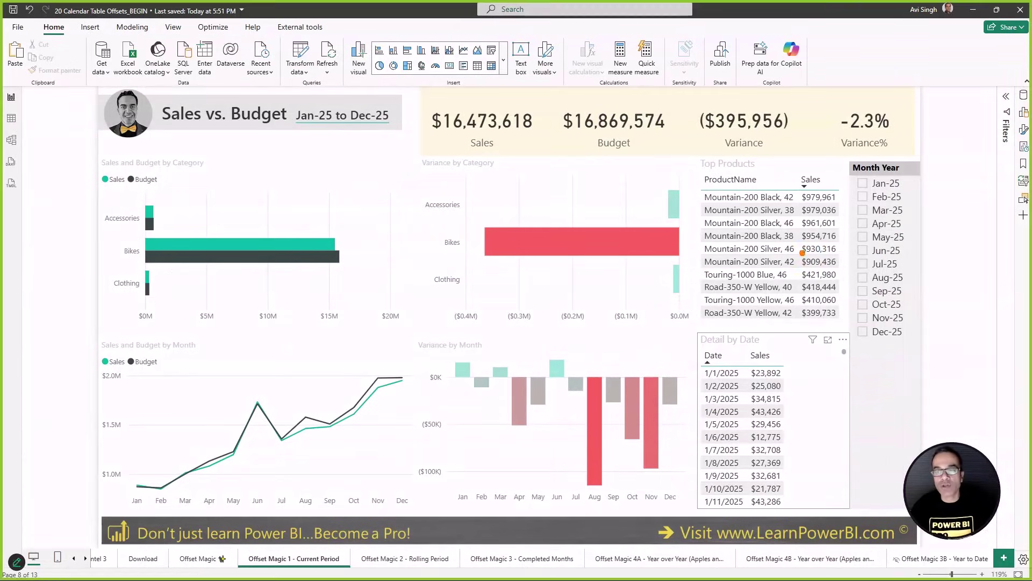
drag(768, 335, 808, 257)
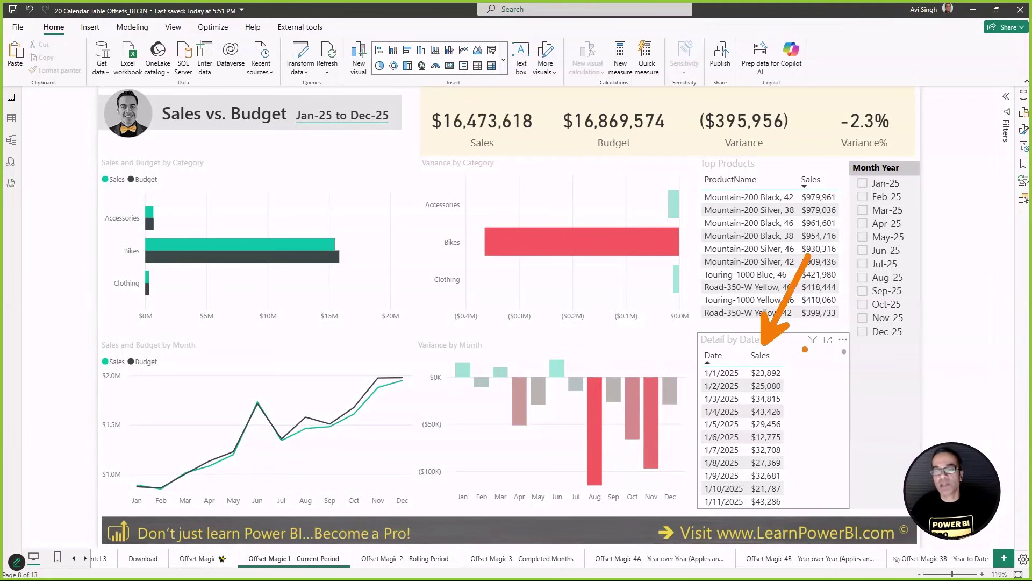
drag(805, 350, 864, 249)
drag(848, 345, 906, 262)
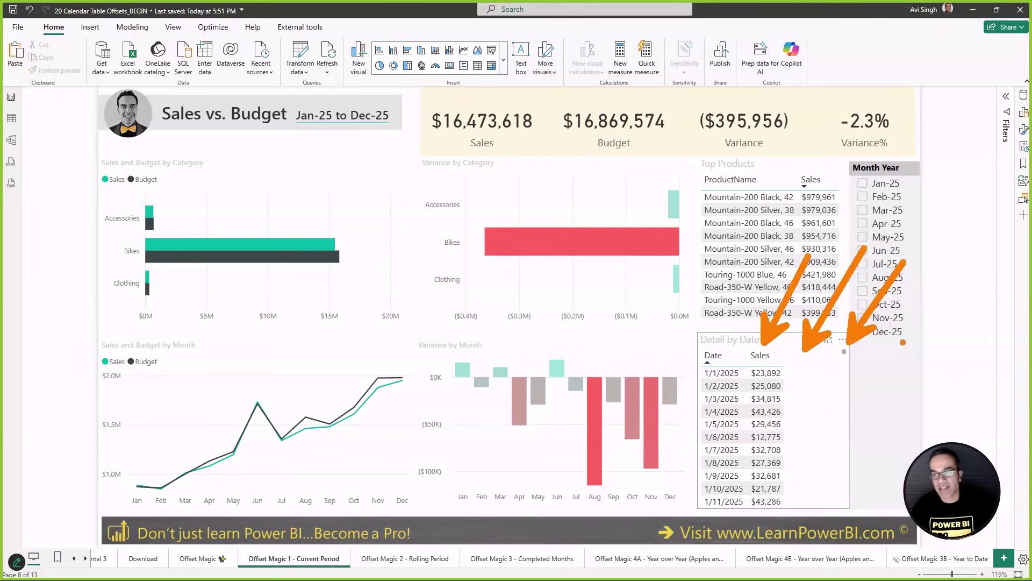
drag(893, 346, 931, 262)
drag(936, 347, 962, 274)
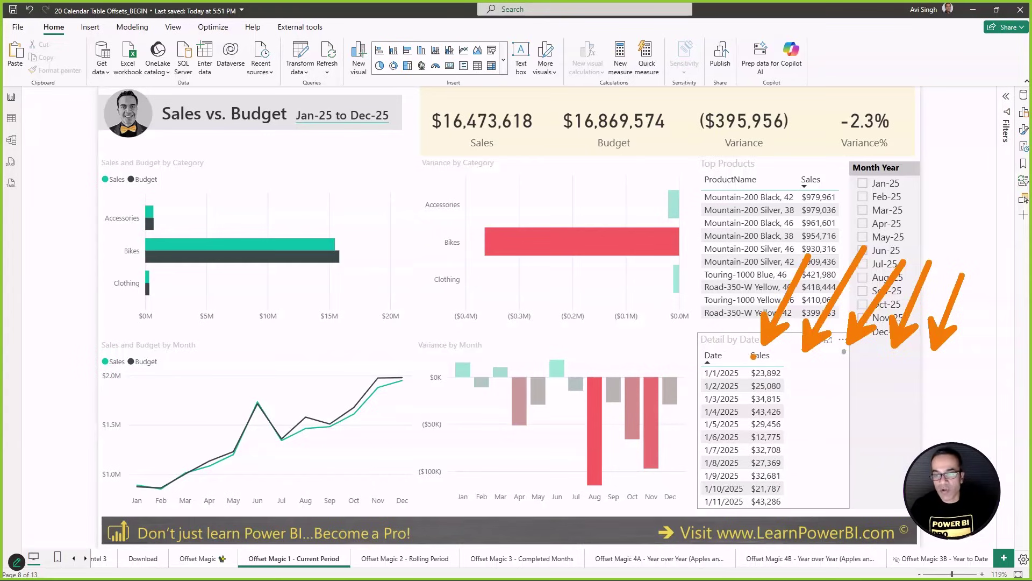
drag(749, 353, 772, 421)
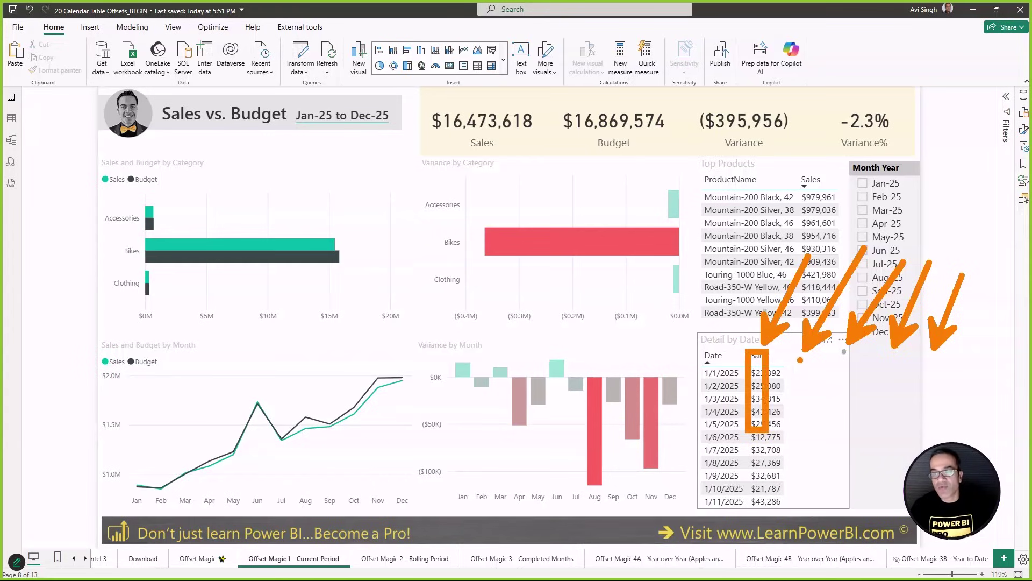
drag(801, 358, 833, 442)
drag(848, 367, 899, 427)
key(Escape)
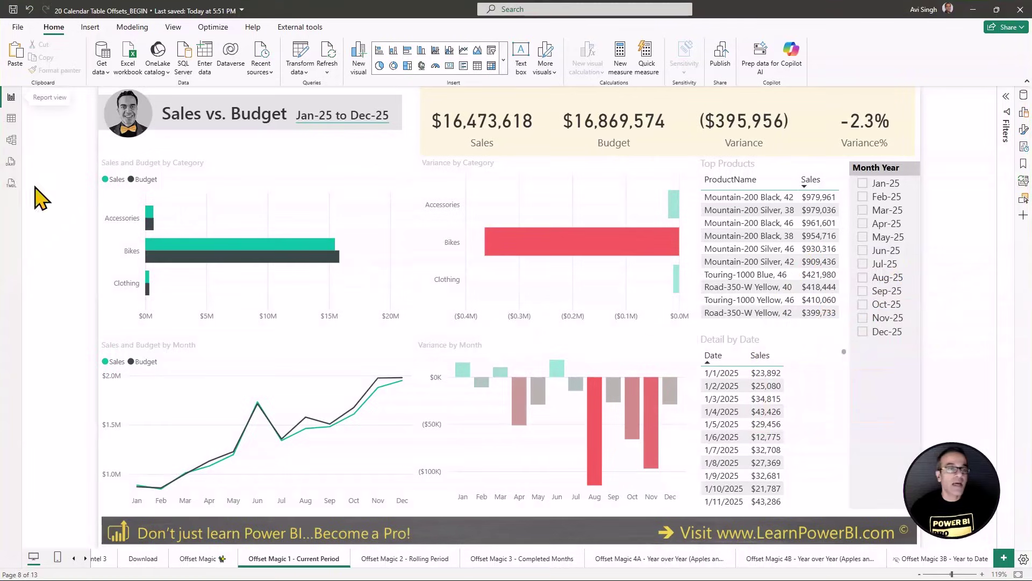
click(12, 162)
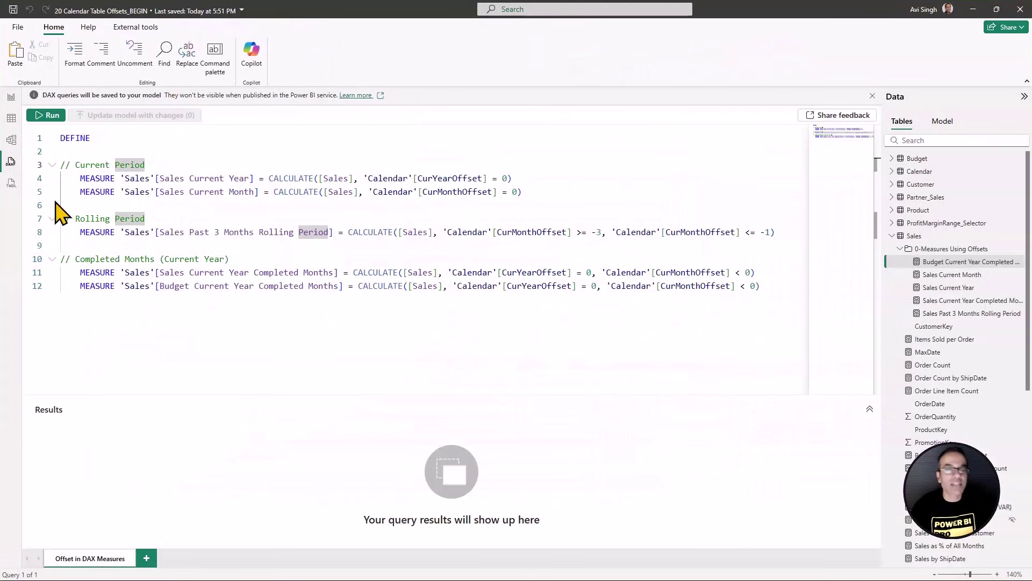
click(339, 178)
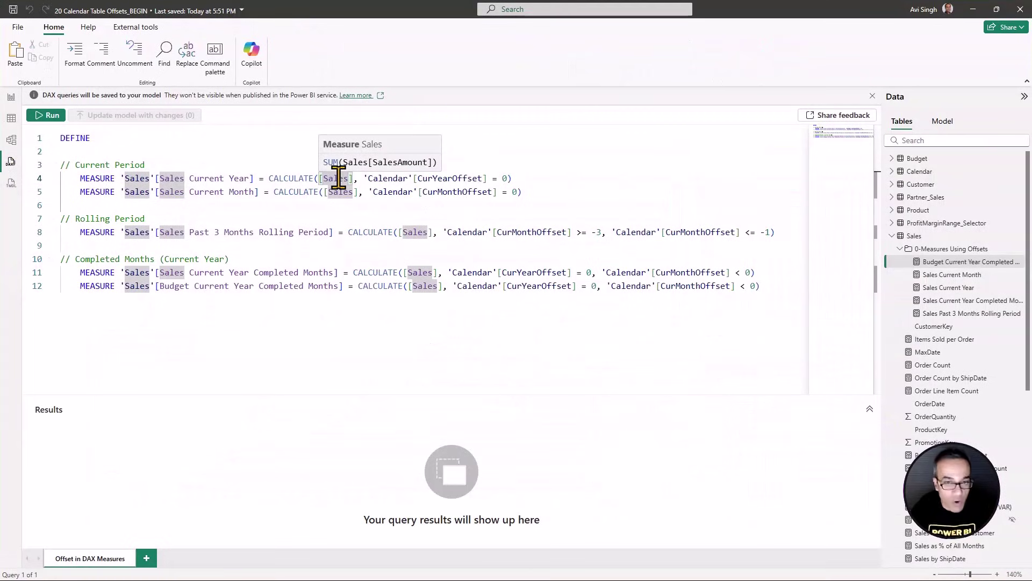
click(420, 178)
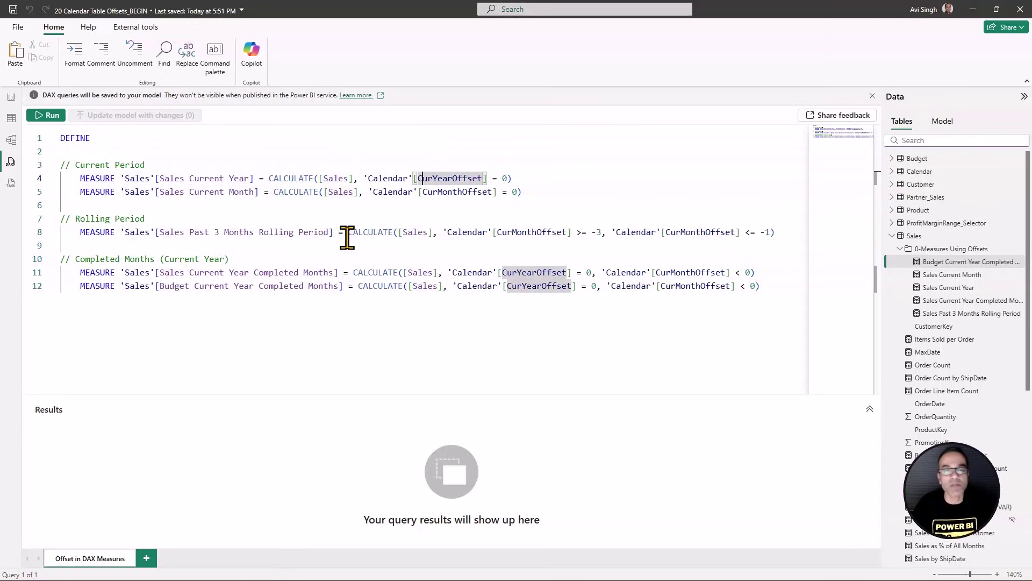
key(Home)
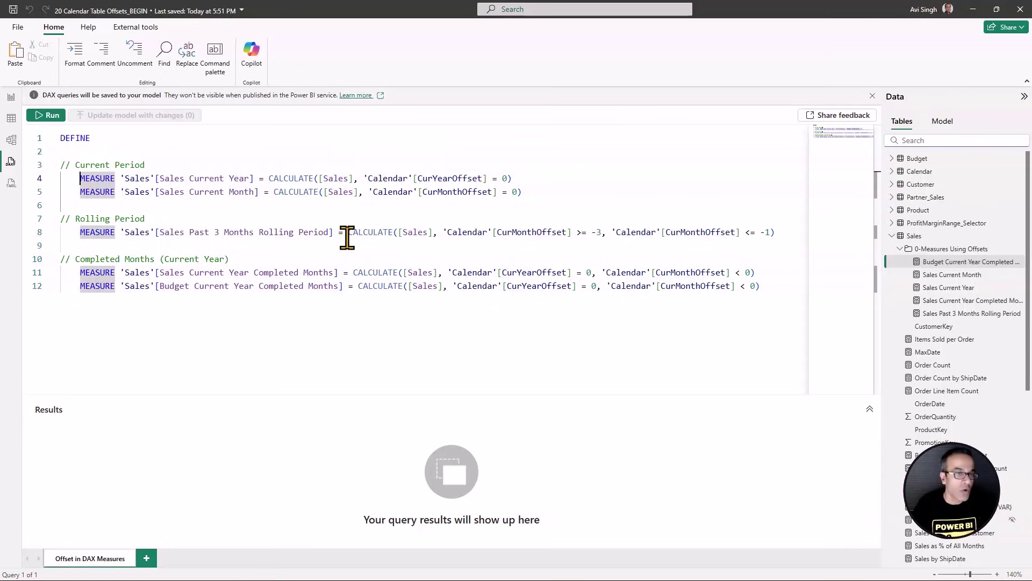
key(shift+End)
double_click(450, 178)
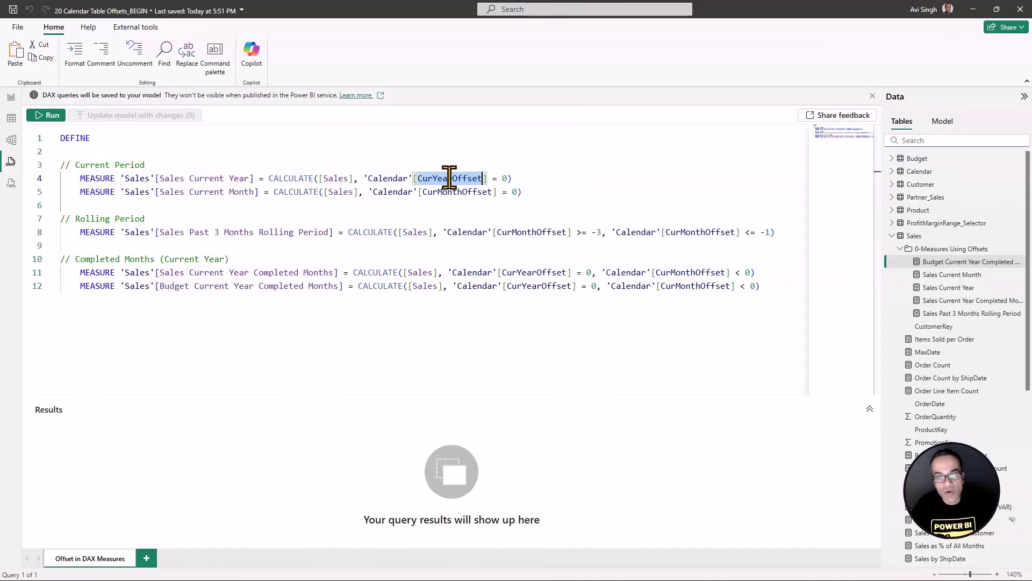
double_click(455, 192)
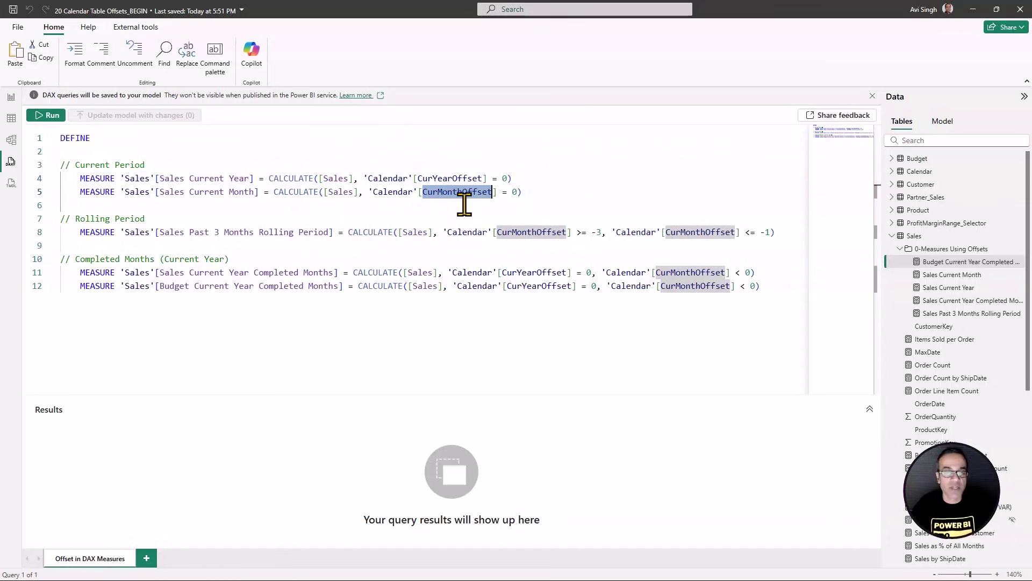
double_click(520, 231)
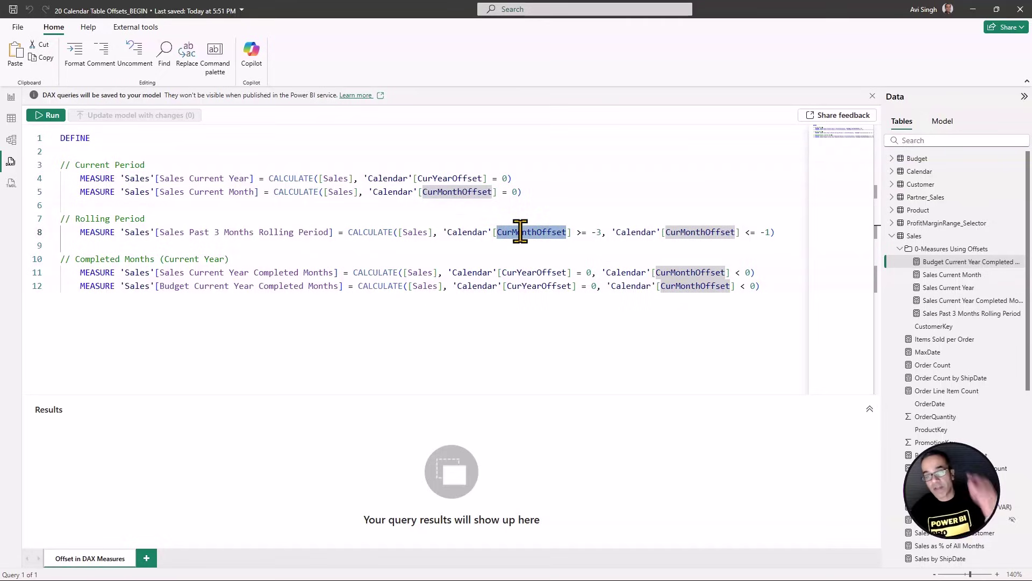
click(527, 272)
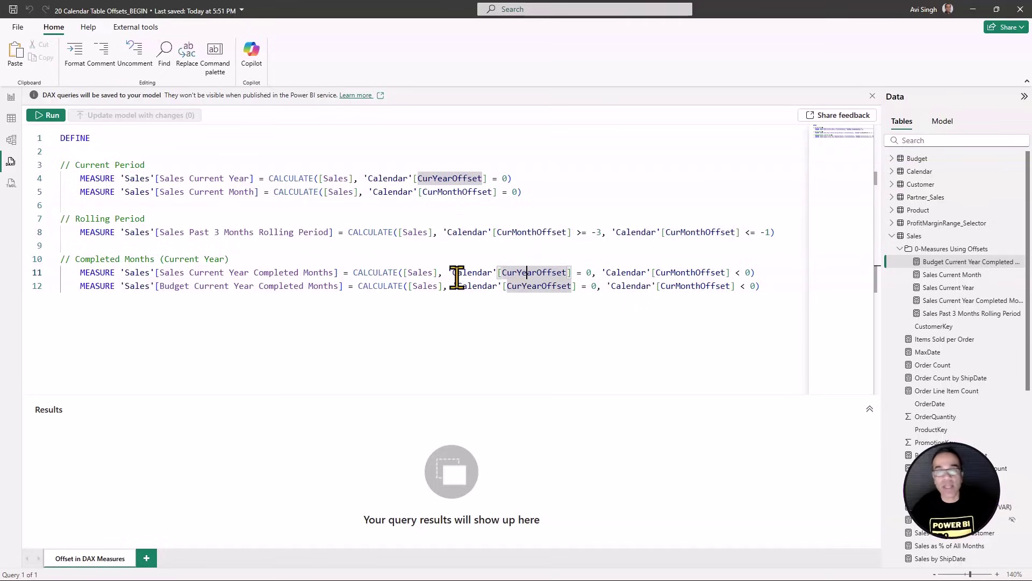
click(10, 99)
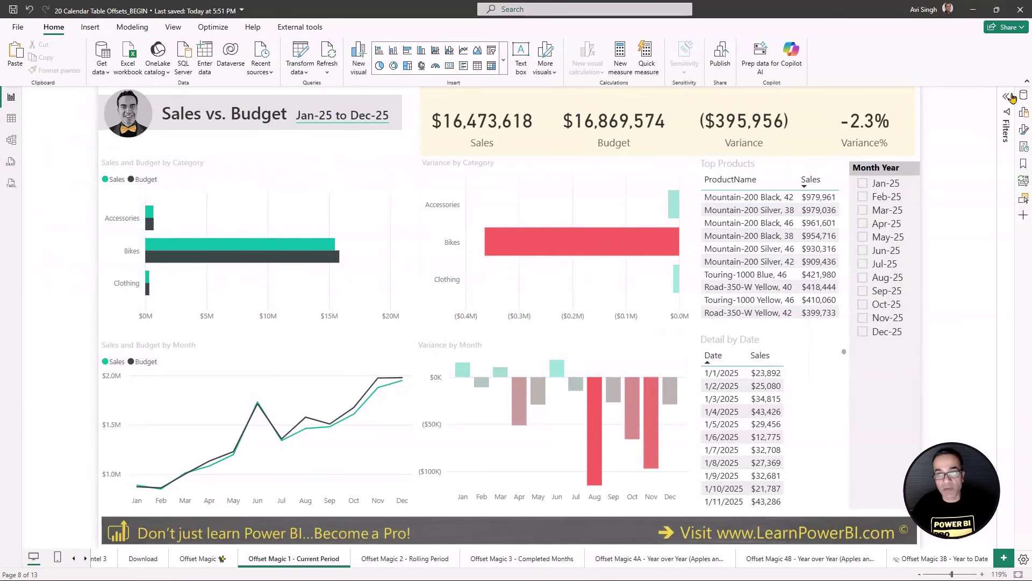
- Expand the Filters pane to reveal the CurYearOffset is 0 page filter
click(989, 113)
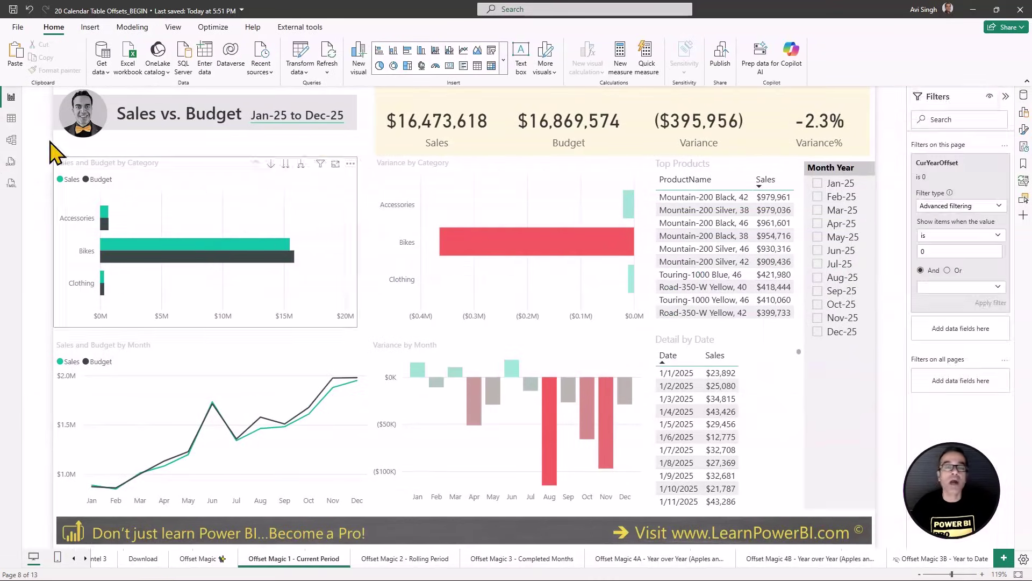